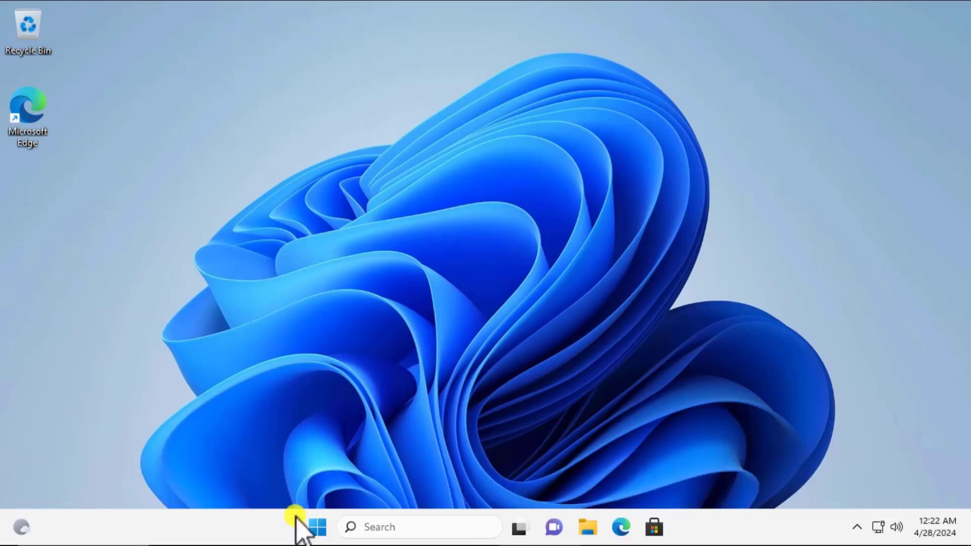
# - Bring up the Start menu's shut down and restart options, then dismiss them
pyautogui.click(316, 527)
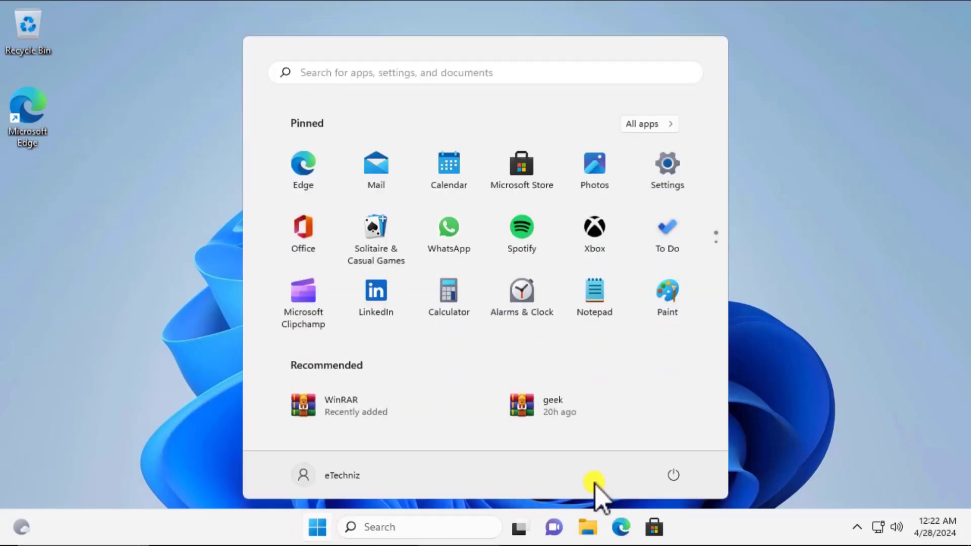
pyautogui.click(676, 476)
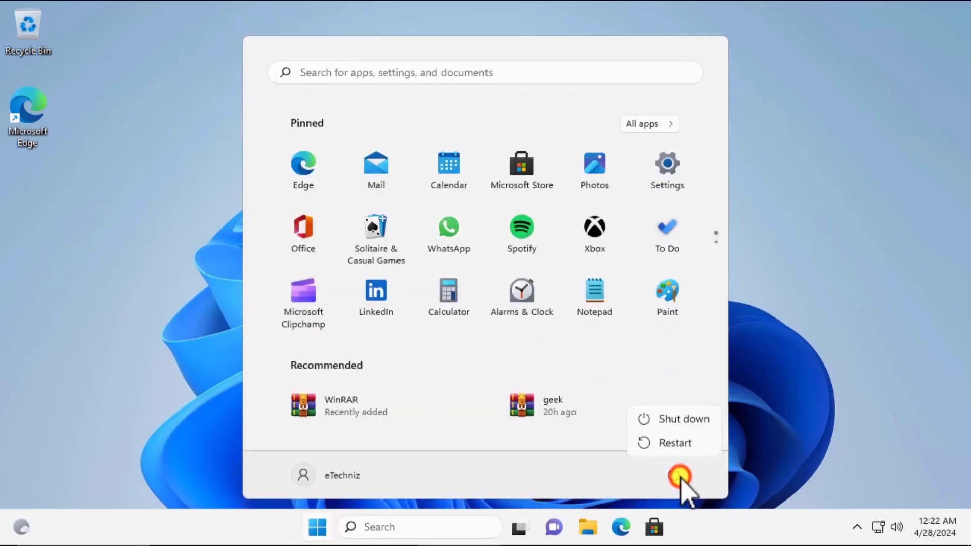
pyautogui.click(885, 358)
pyautogui.click(842, 330)
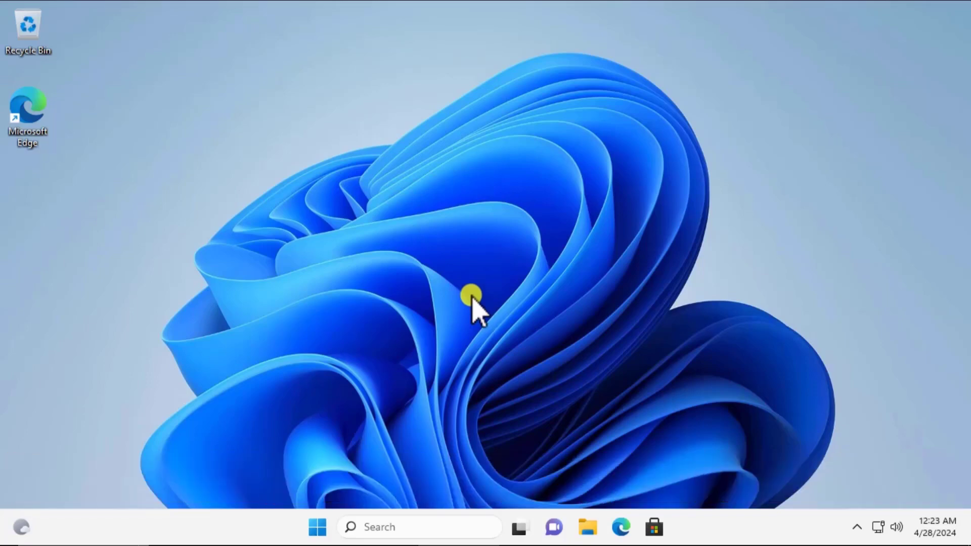
# - Review the Microsoft Edge shortcut's General file details in its Properties, then close it
pyautogui.rightClick(39, 115)
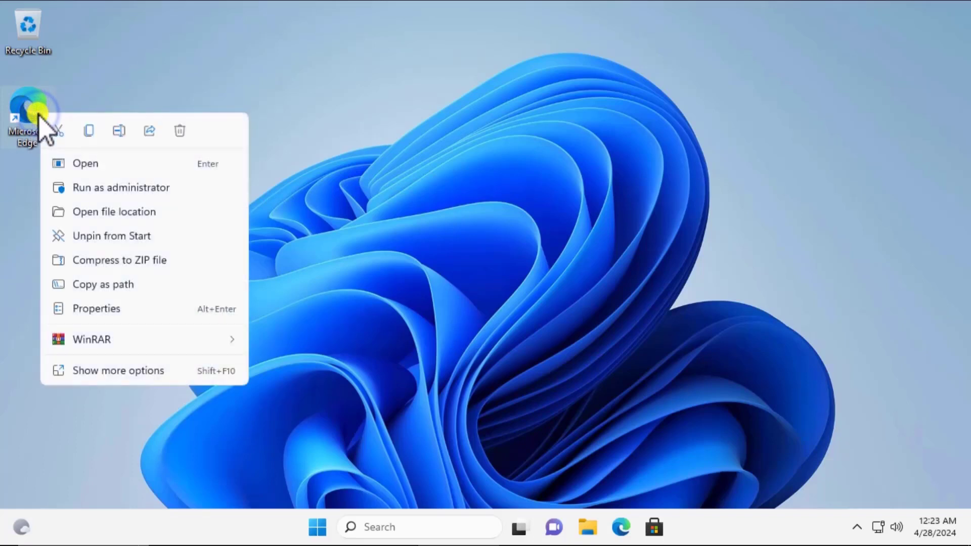
pyautogui.click(125, 311)
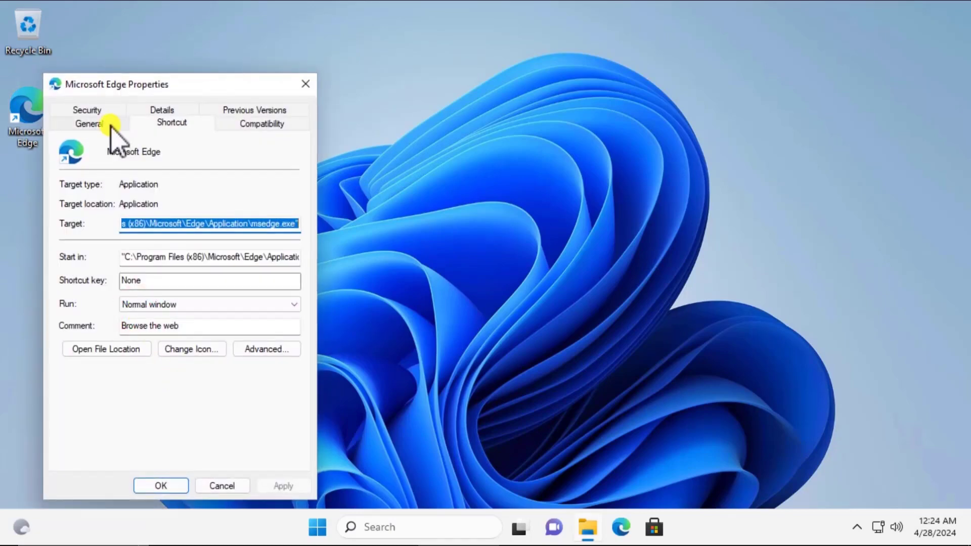
pyautogui.click(108, 124)
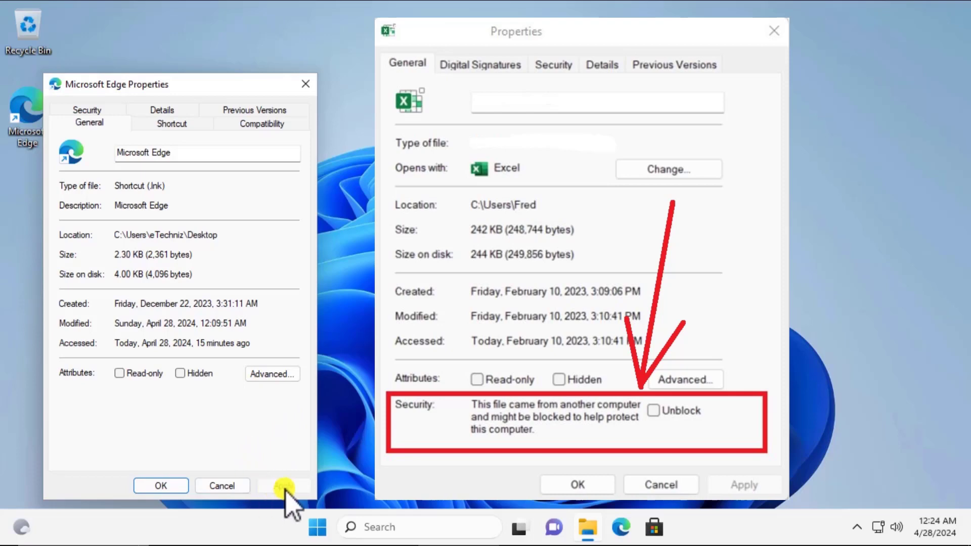
pyautogui.click(160, 485)
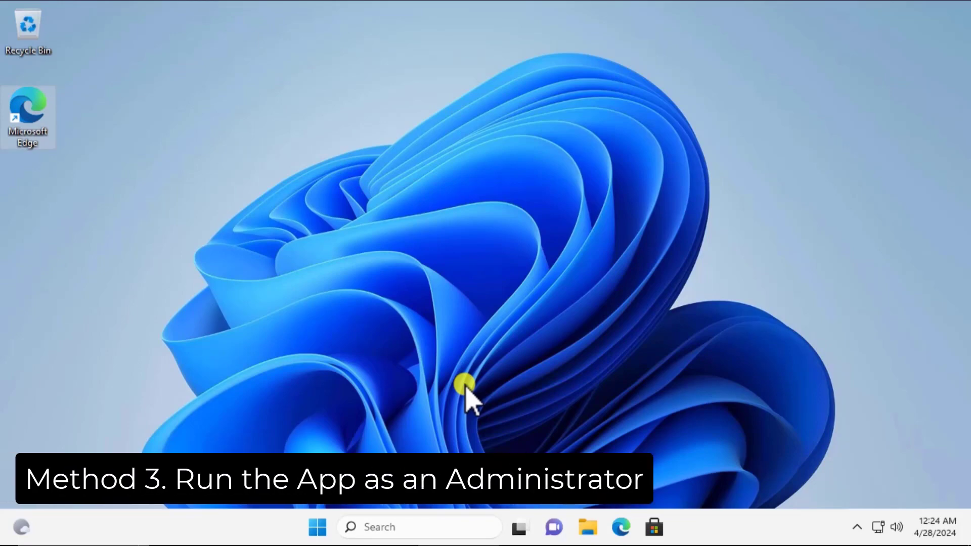
# - Check the Edge shortcut's Advanced run options and close Properties without saving changes
pyautogui.rightClick(28, 116)
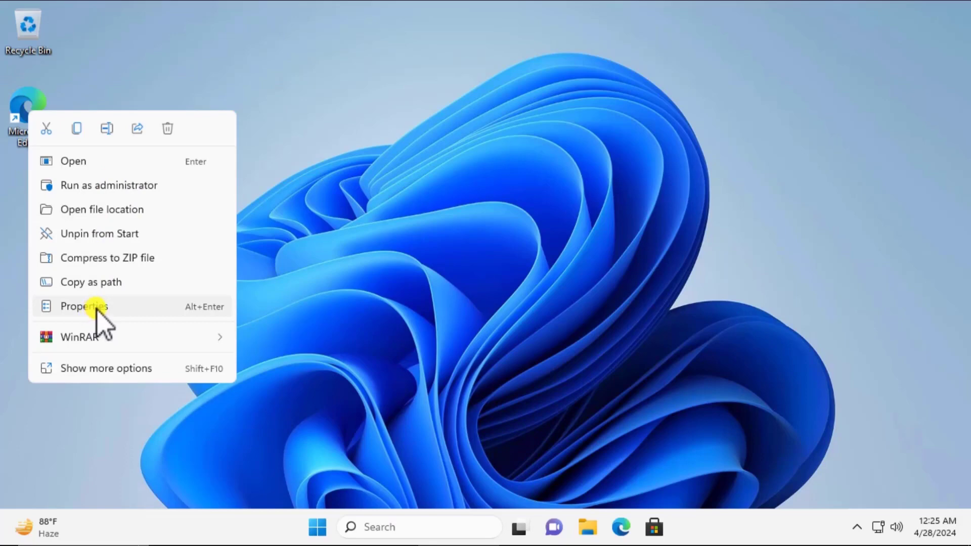
pyautogui.click(140, 307)
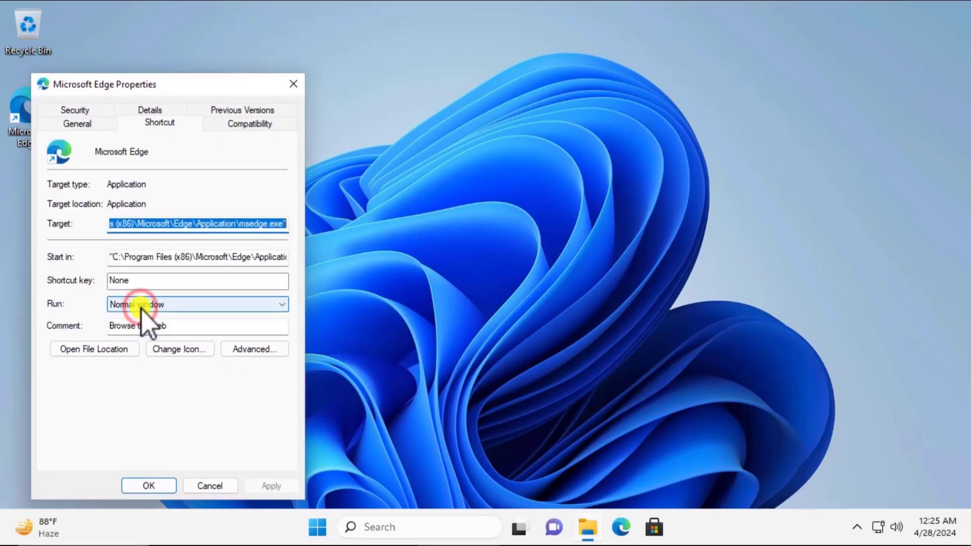
pyautogui.click(267, 349)
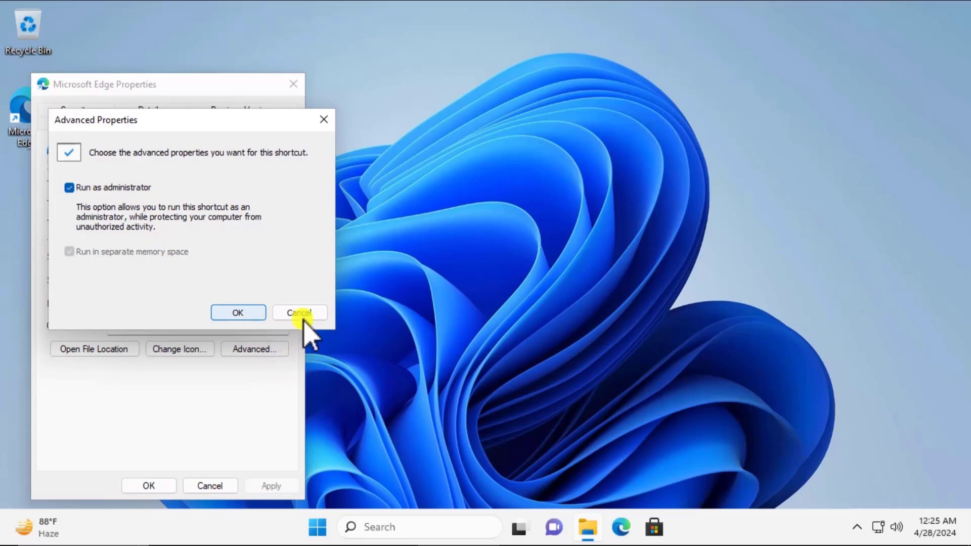
pyautogui.click(237, 313)
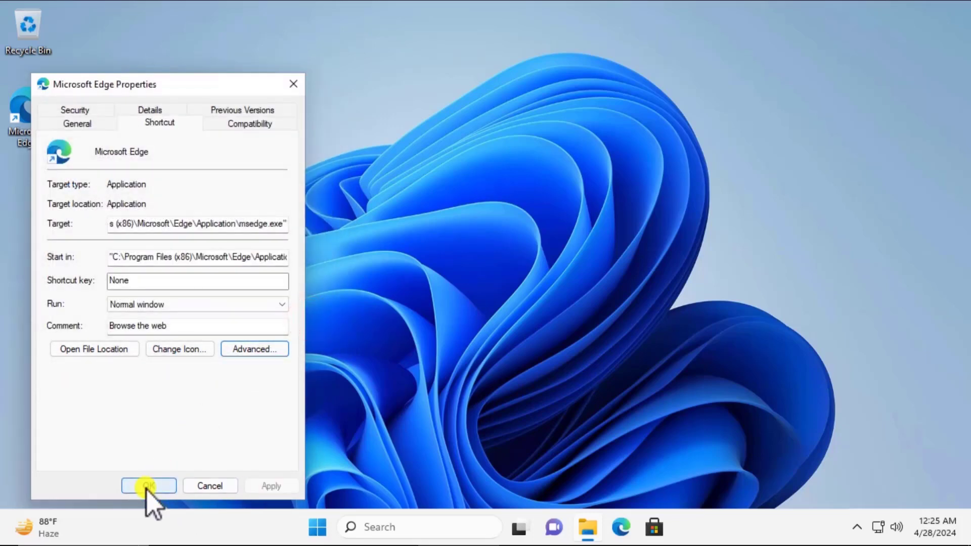
pyautogui.click(217, 486)
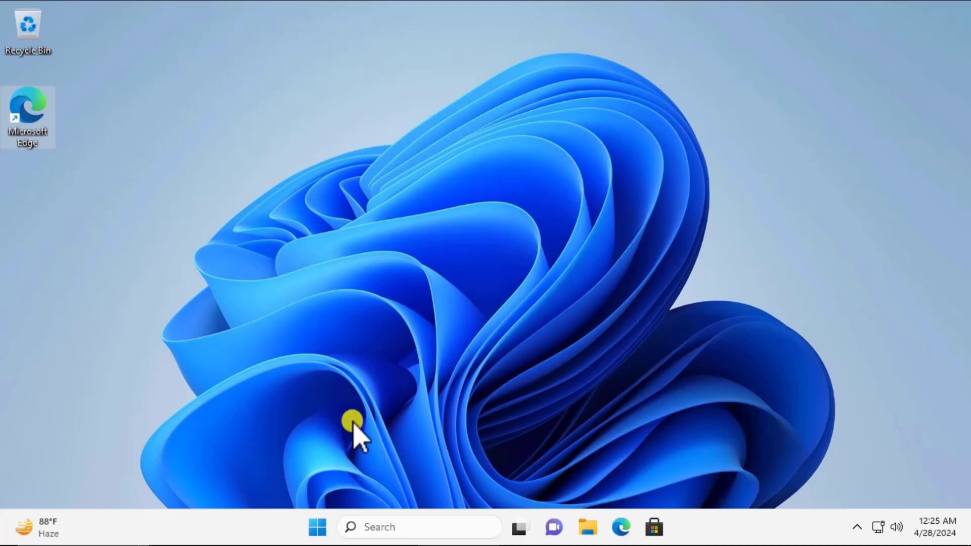
# - Search Start for 'windows sec' and launch the Windows Security app
pyautogui.click(316, 529)
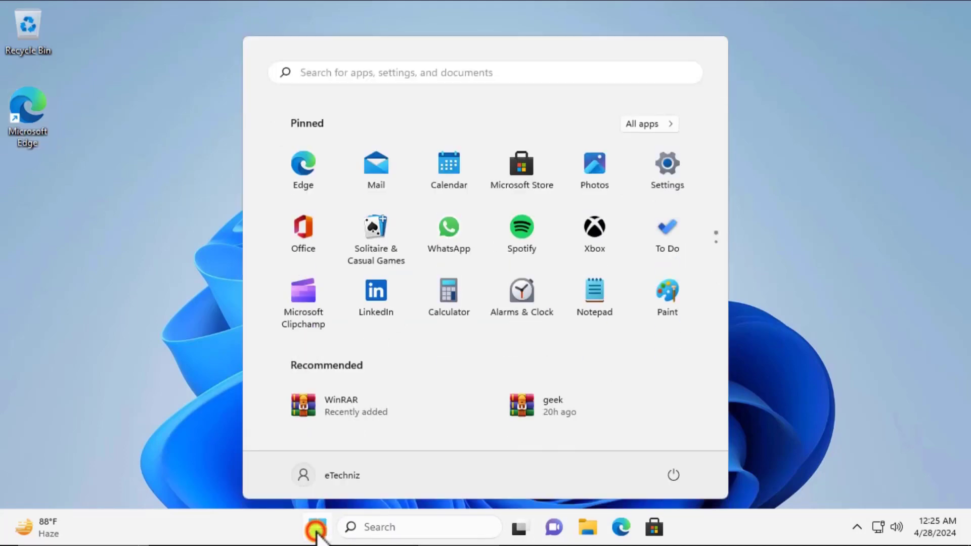
pyautogui.click(380, 77)
pyautogui.write('windows sec')
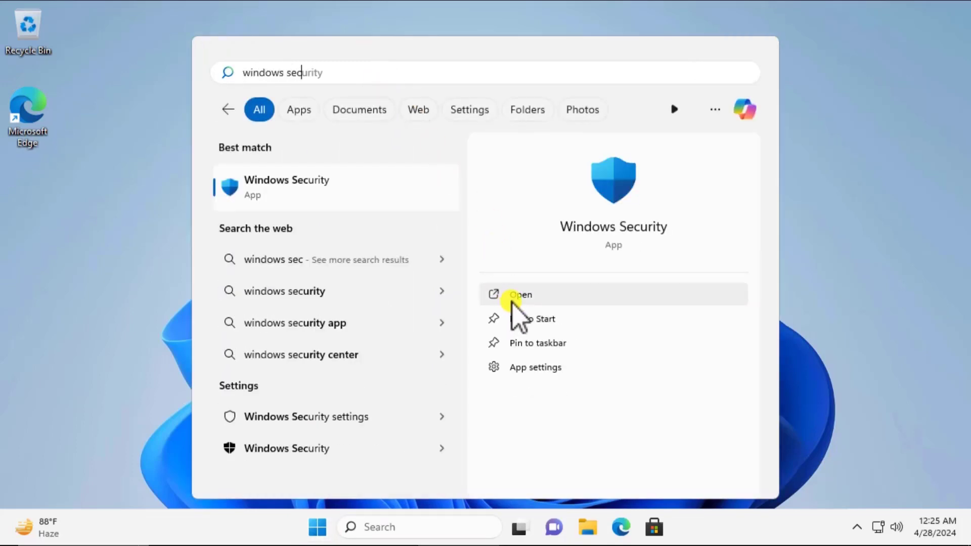
pyautogui.click(549, 299)
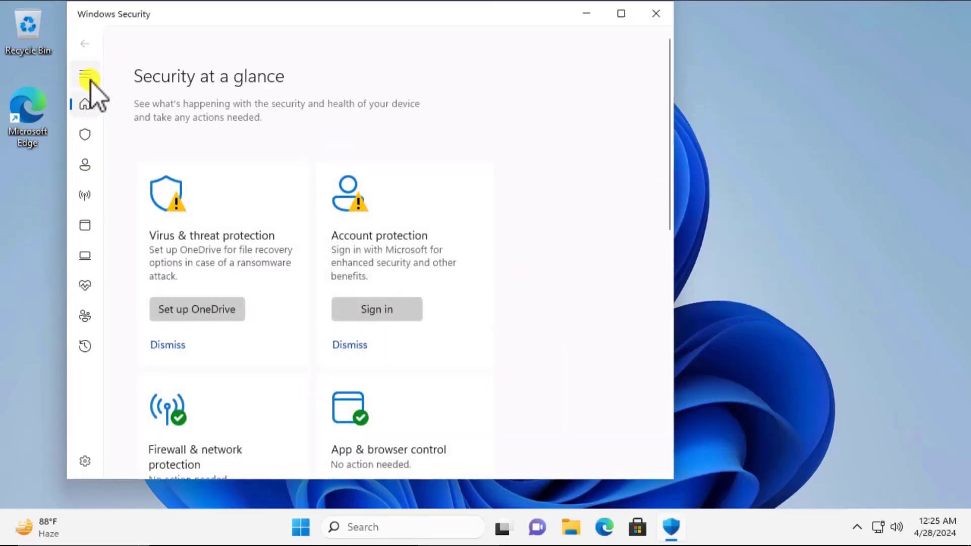
# - Review App & browser control's reputation-based protection settings, then close Windows Security
pyautogui.click(89, 79)
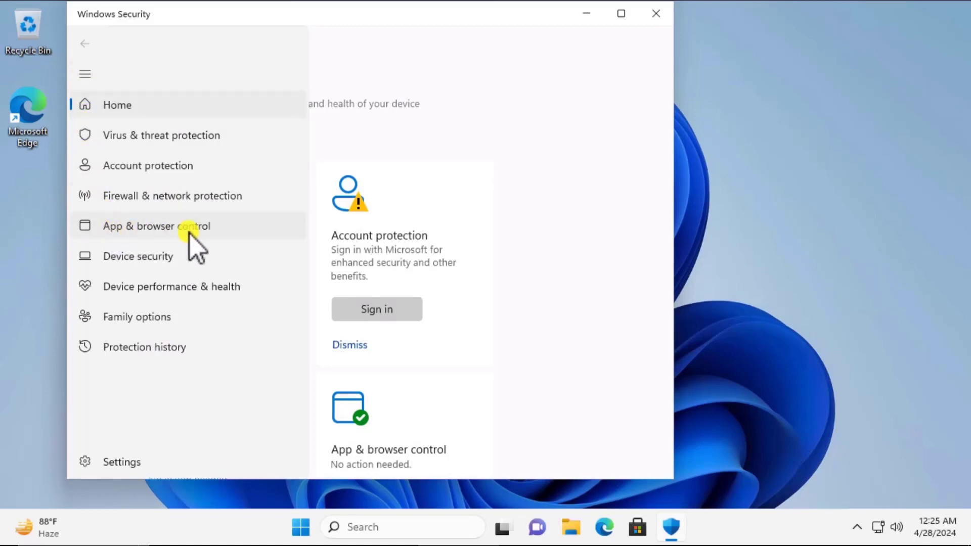
pyautogui.click(230, 229)
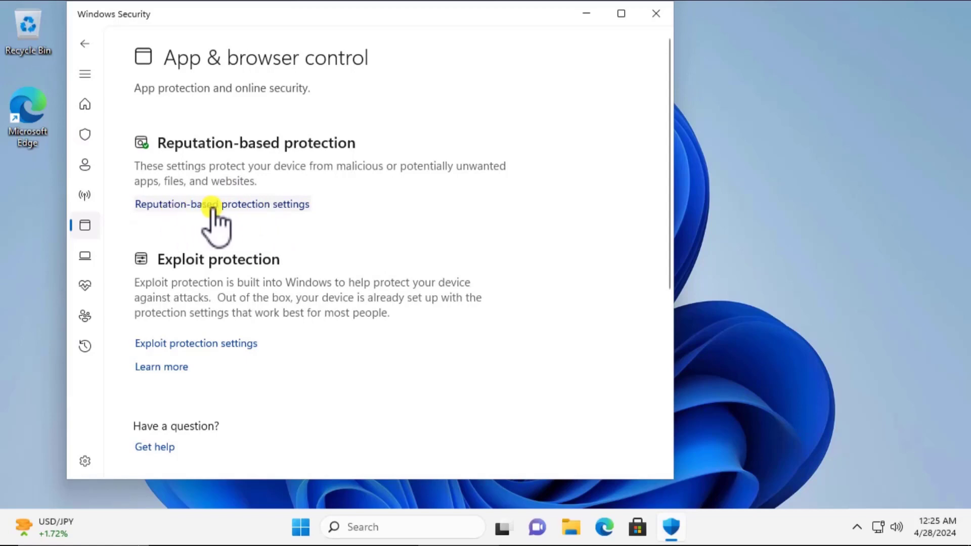
pyautogui.click(298, 204)
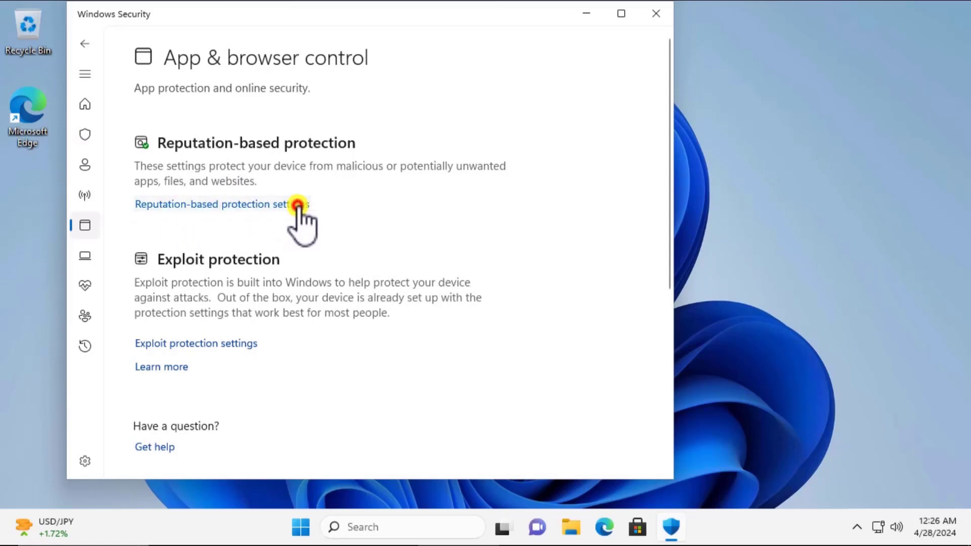
pyautogui.scroll(-5, 165, 354)
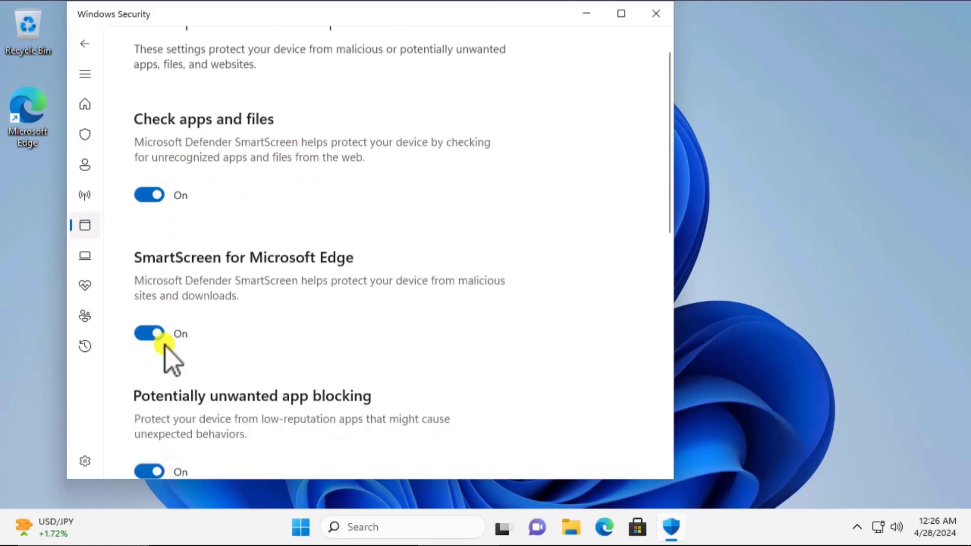
pyautogui.scroll(2, 164, 347)
pyautogui.click(660, 19)
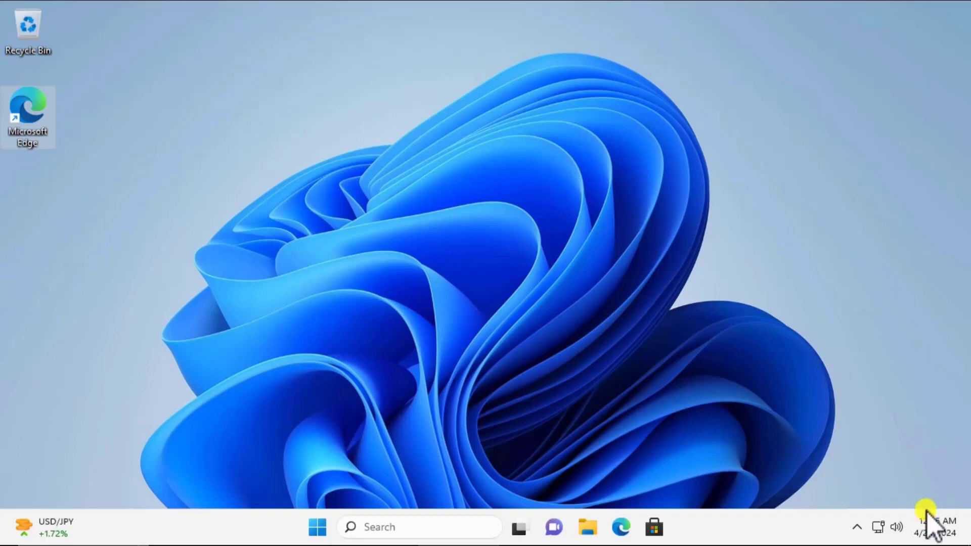
# - Reopen Windows Security from its icon among the hidden tray icons
pyautogui.click(856, 526)
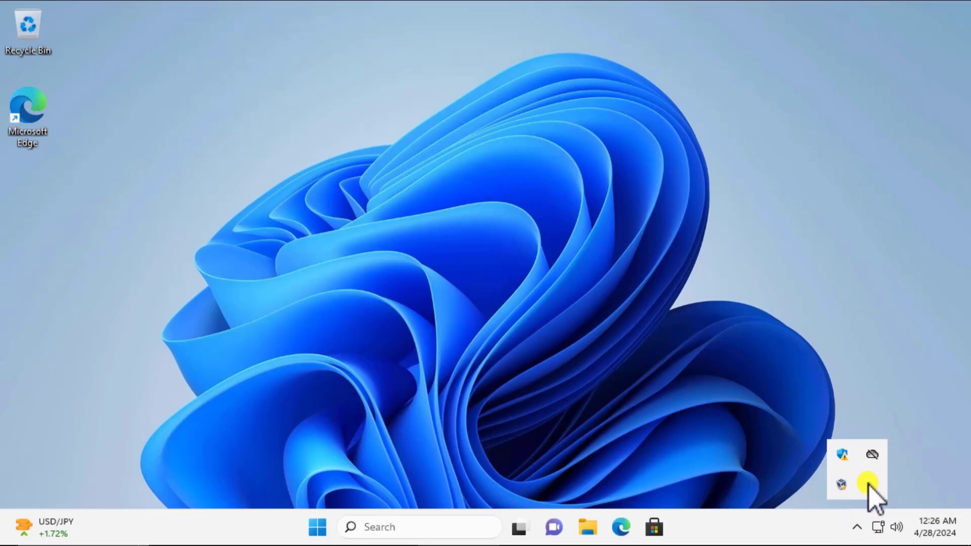
pyautogui.moveTo(869, 486); pyautogui.dragTo(844, 459)
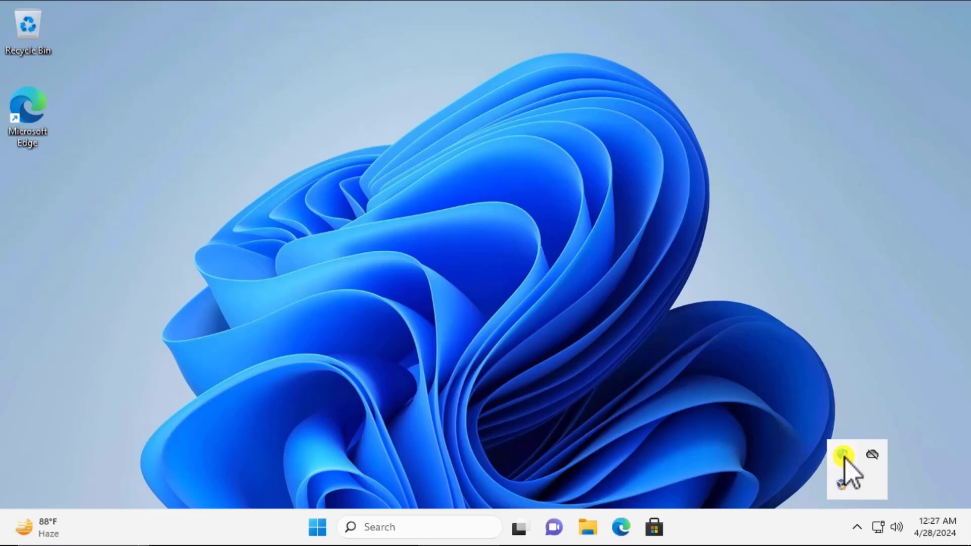
pyautogui.click(842, 455)
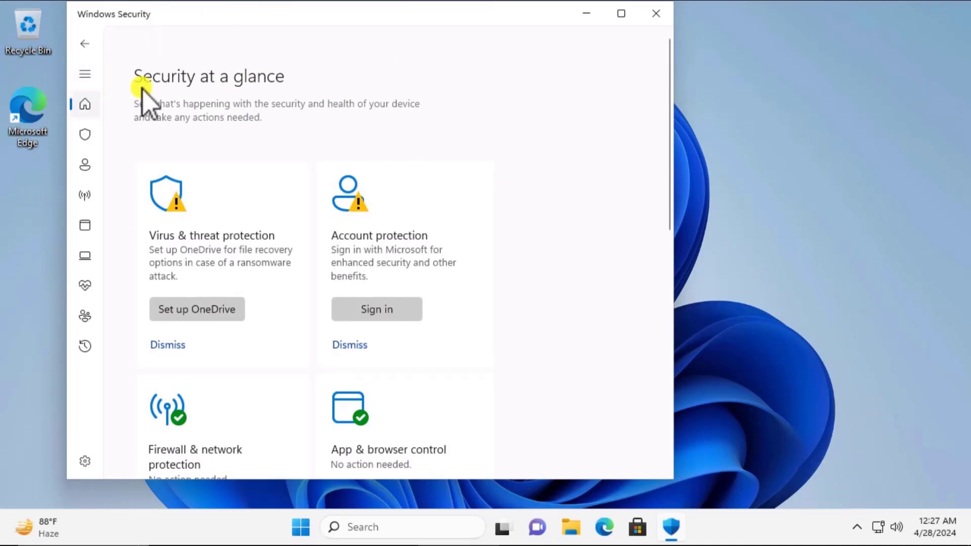
# - Go to the Virus & threat protection settings page in Windows Security
pyautogui.click(82, 74)
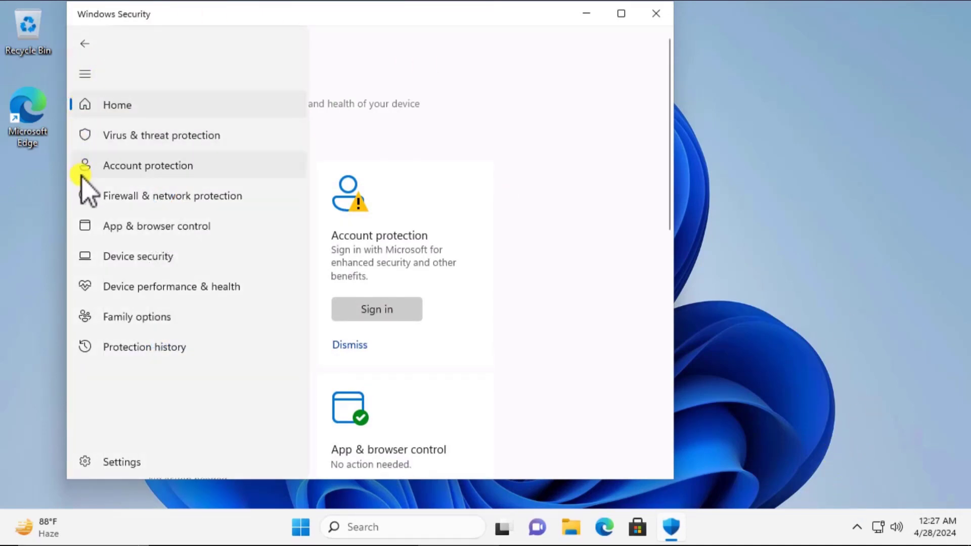
pyautogui.click(218, 136)
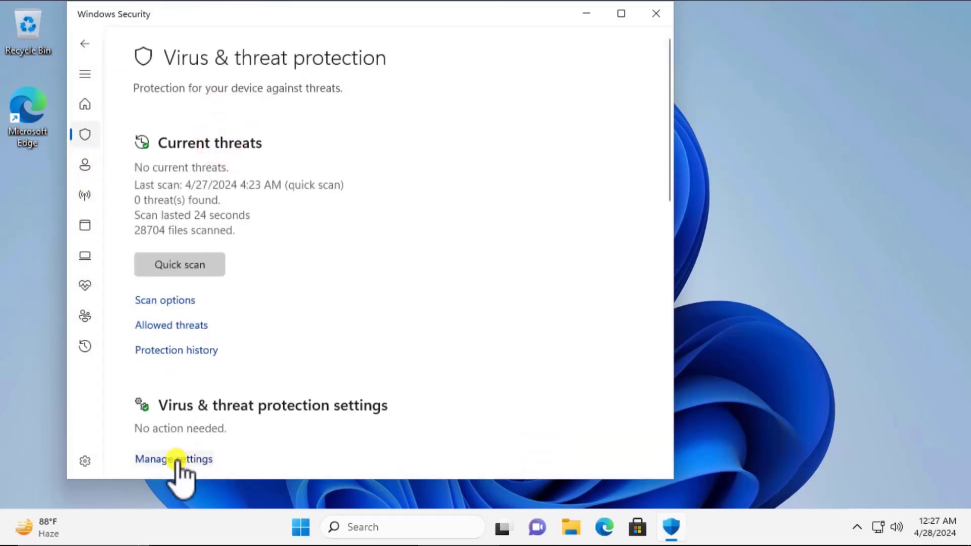
pyautogui.click(197, 459)
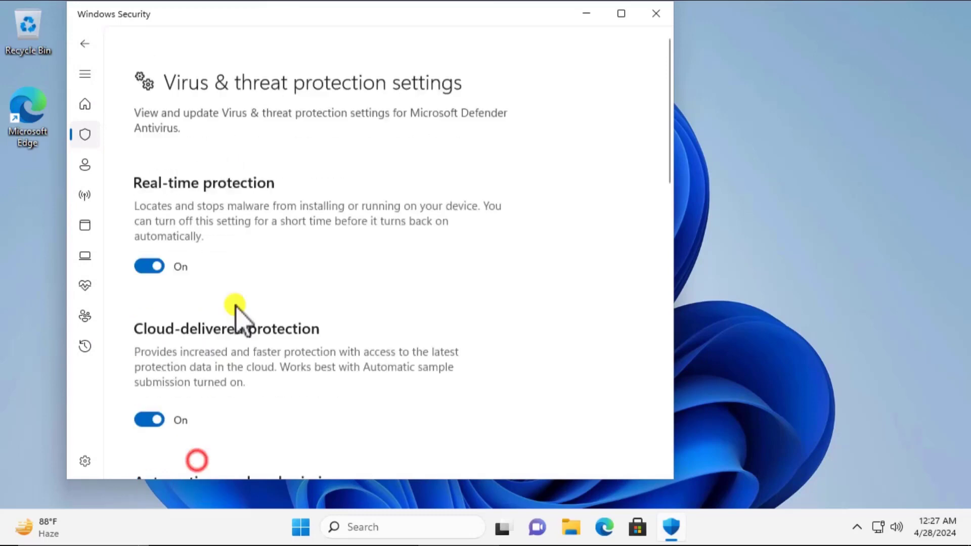
pyautogui.scroll(-10, 161, 365)
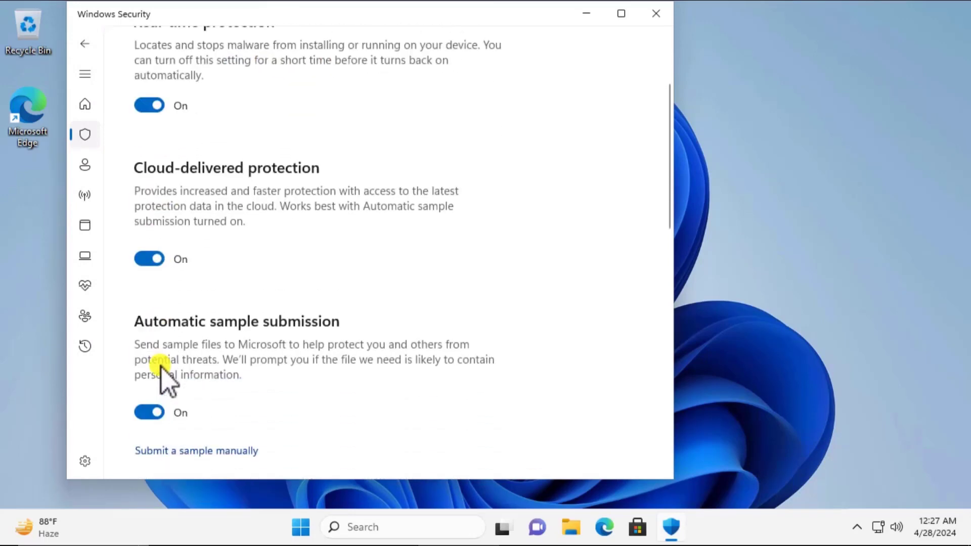
pyautogui.scroll(-2, 161, 365)
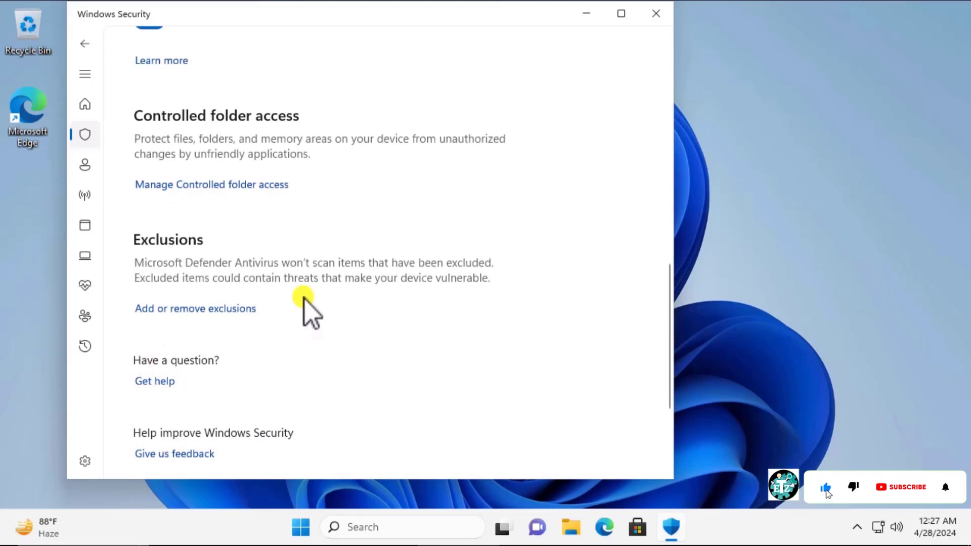
# - Open Add or remove exclusions, approve the administrator prompt, and start adding an exclusion
pyautogui.click(169, 310)
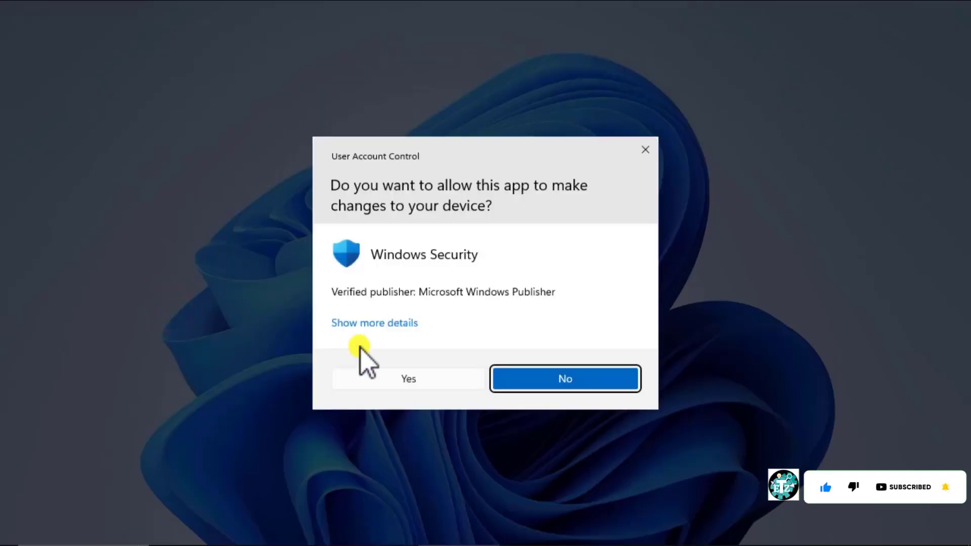
pyautogui.click(411, 380)
pyautogui.click(233, 89)
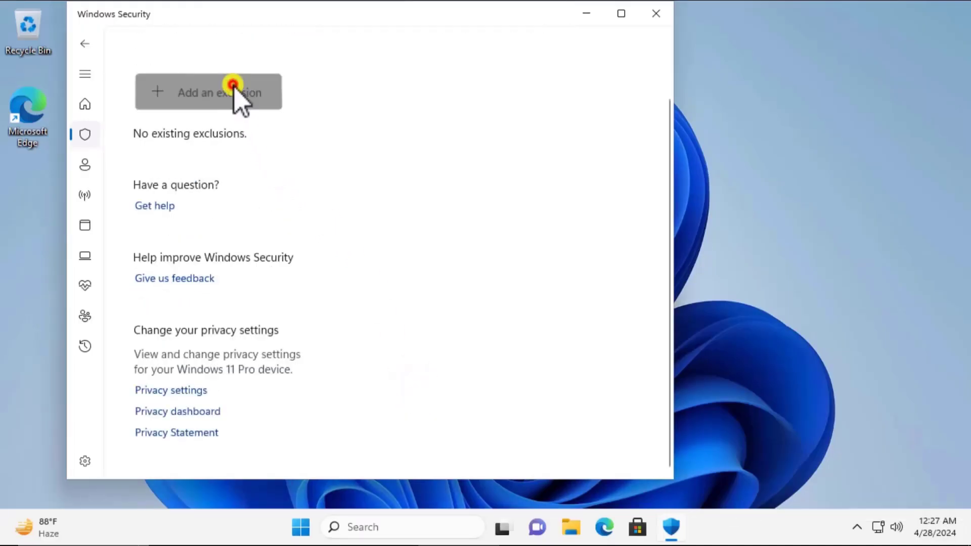
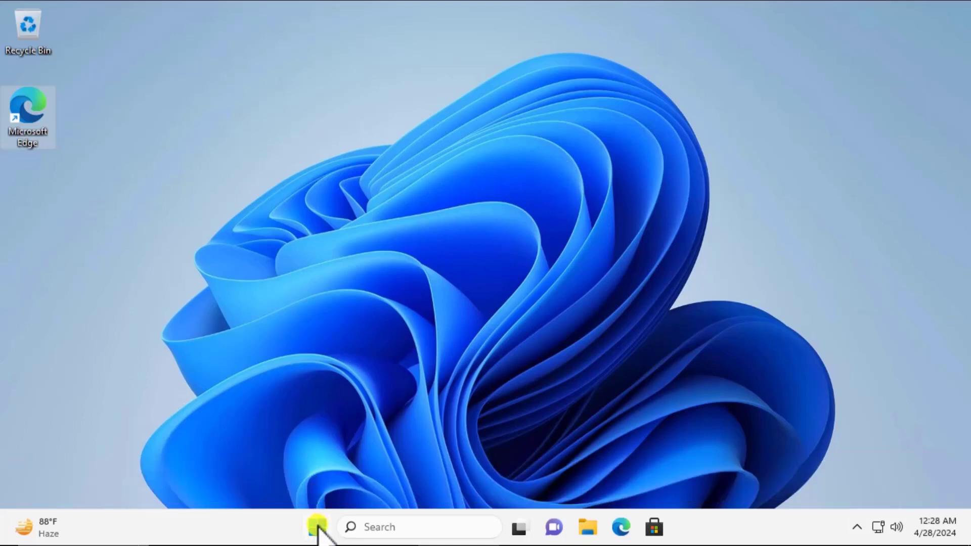
# - Run 'net user administrator /active:yes' in an elevated Command Prompt, then close the window
pyautogui.click(318, 527)
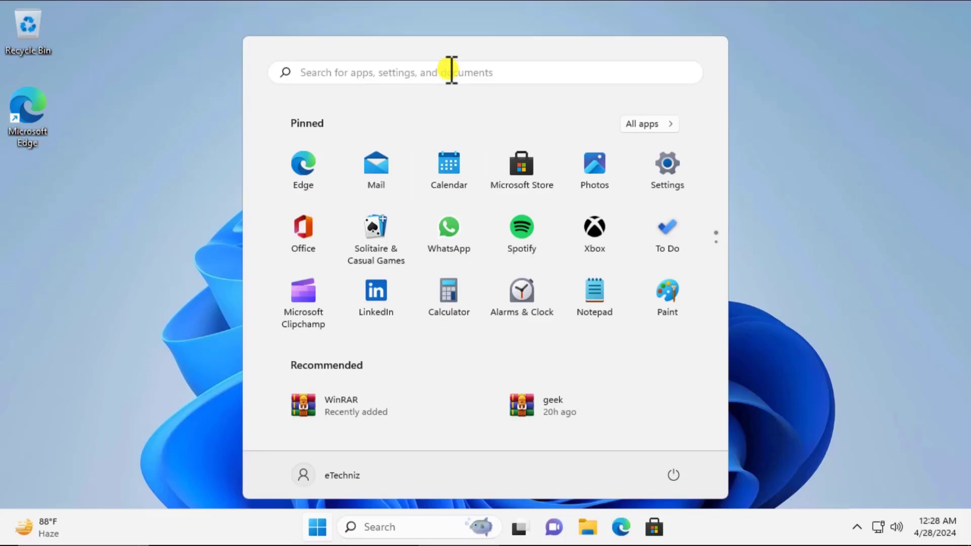
pyautogui.write('cmd')
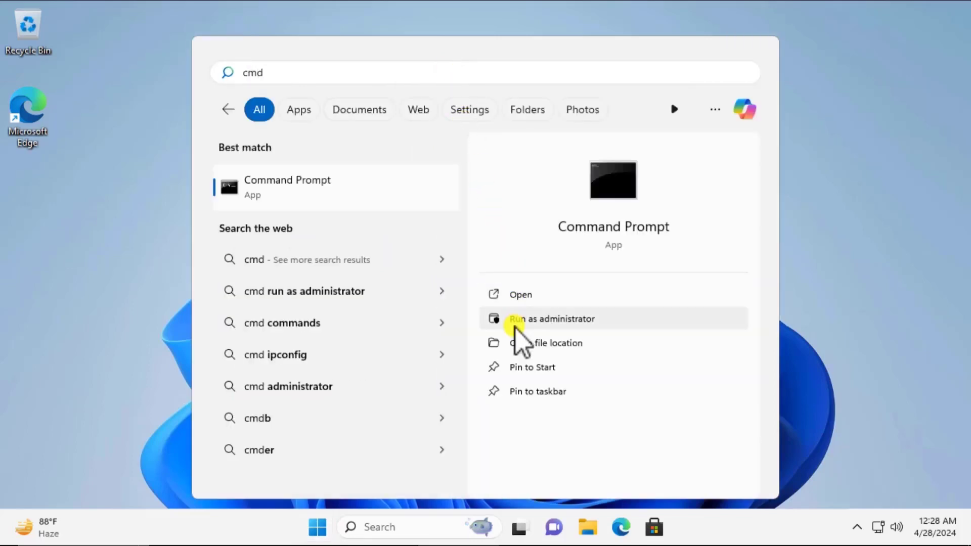
pyautogui.click(590, 319)
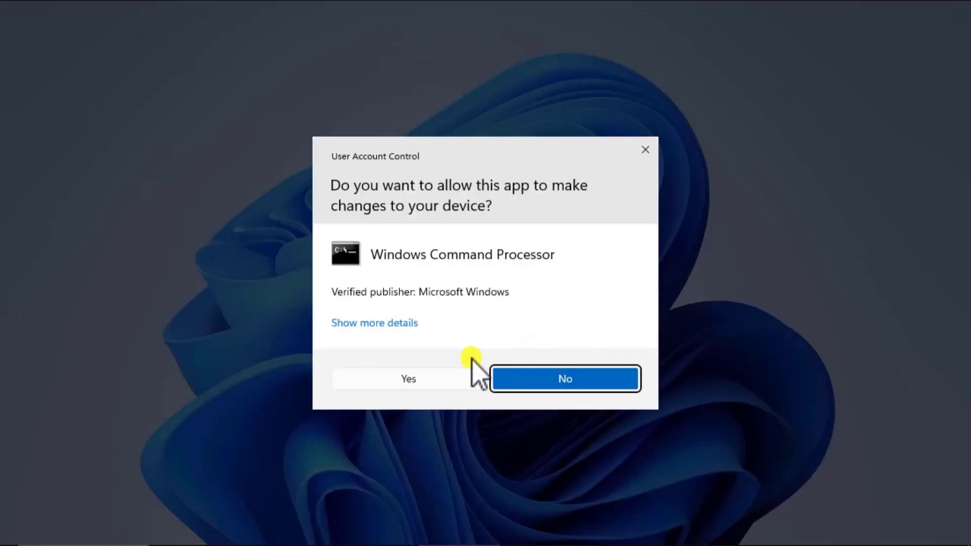
pyautogui.click(398, 382)
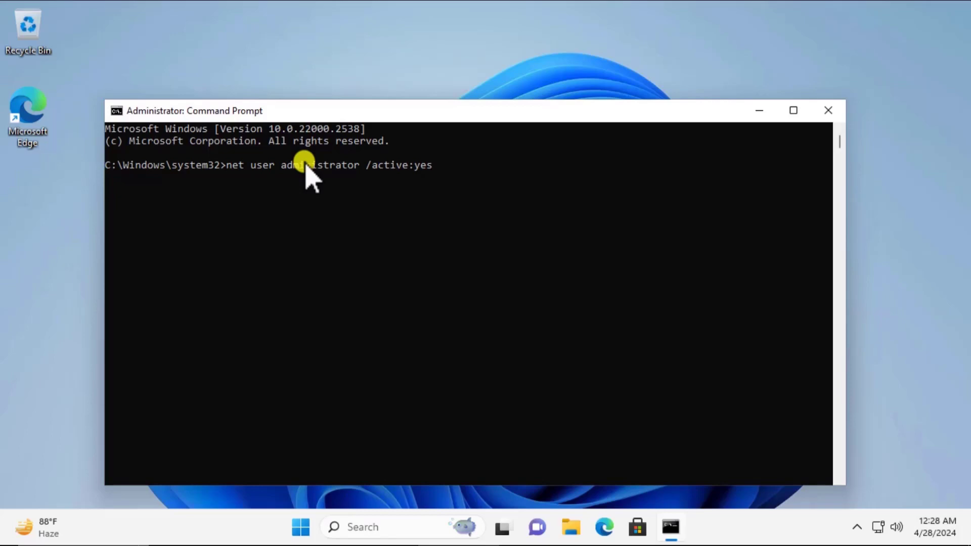
pyautogui.press('Return')
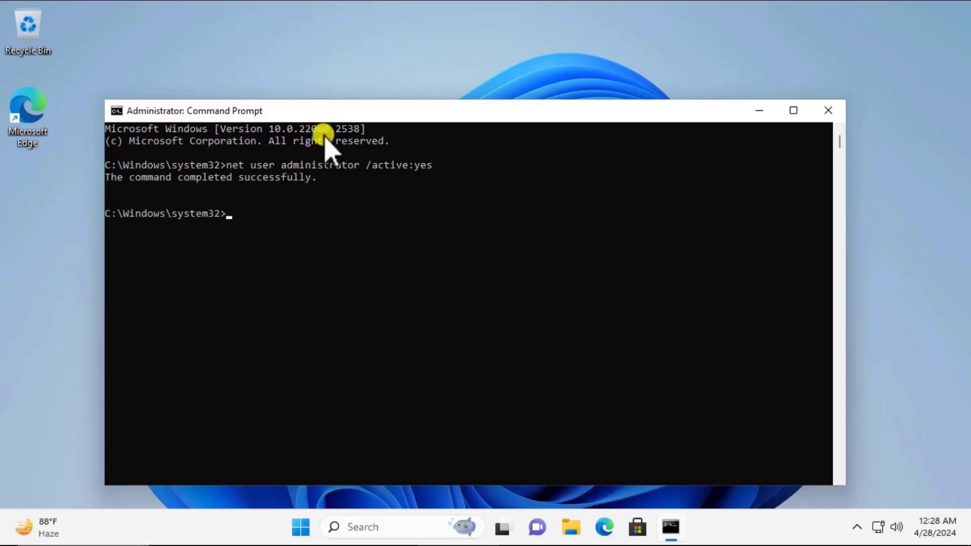
pyautogui.click(838, 114)
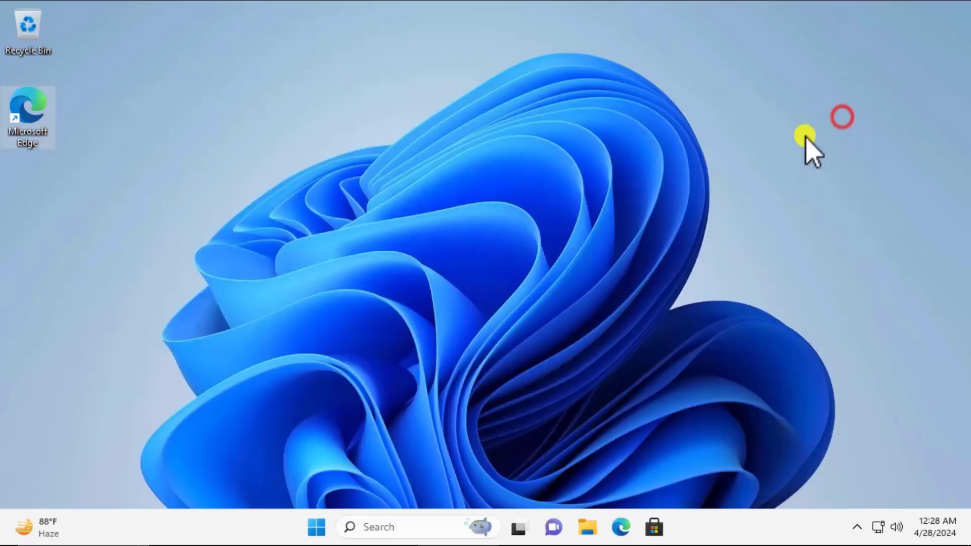
pyautogui.click(318, 527)
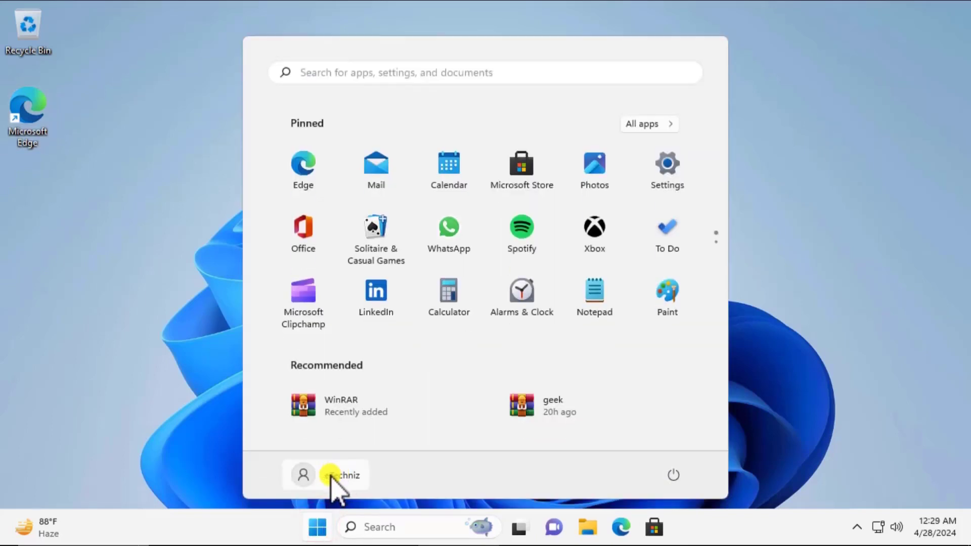
pyautogui.click(342, 477)
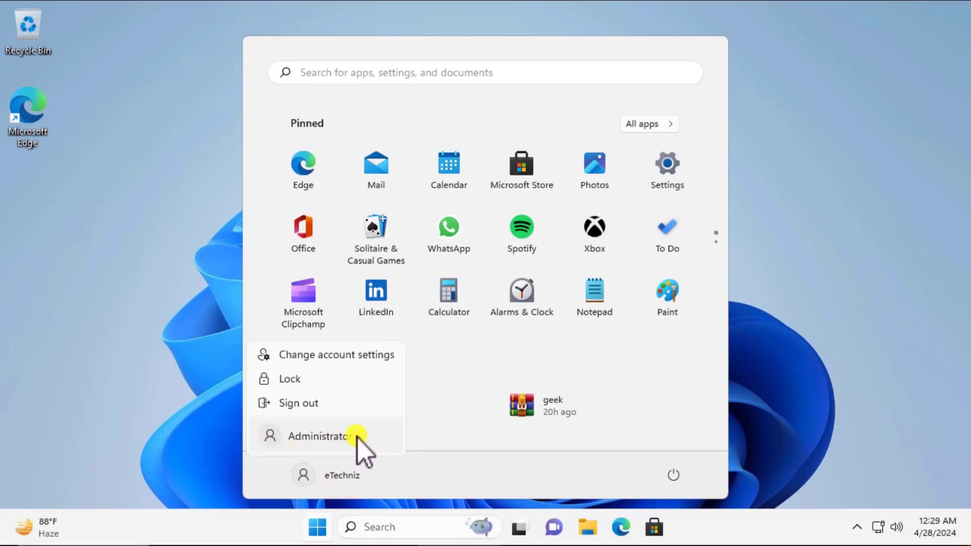
pyautogui.click(846, 312)
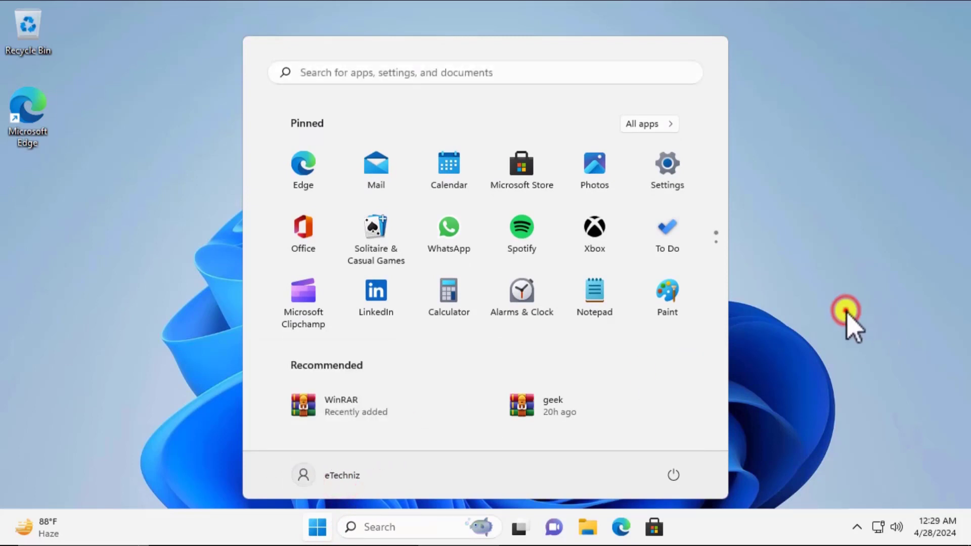
pyautogui.click(846, 312)
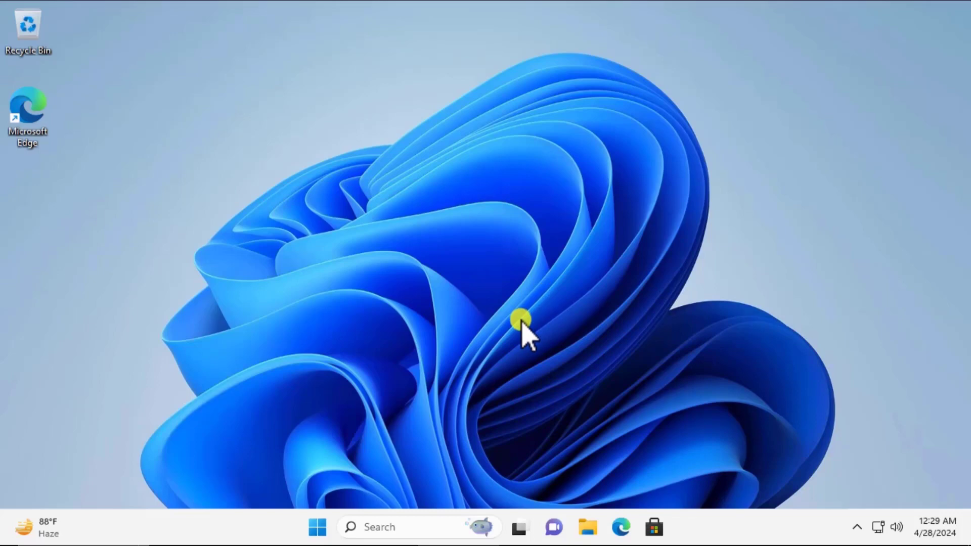
# - Launch the Local Group Policy Editor by searching 'group' in Start
pyautogui.click(314, 528)
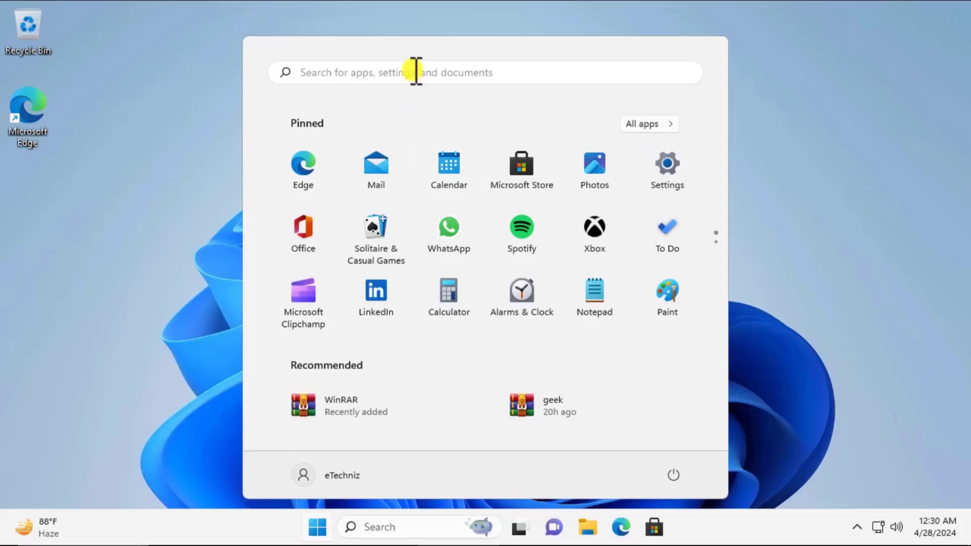
pyautogui.click(416, 73)
pyautogui.write('group')
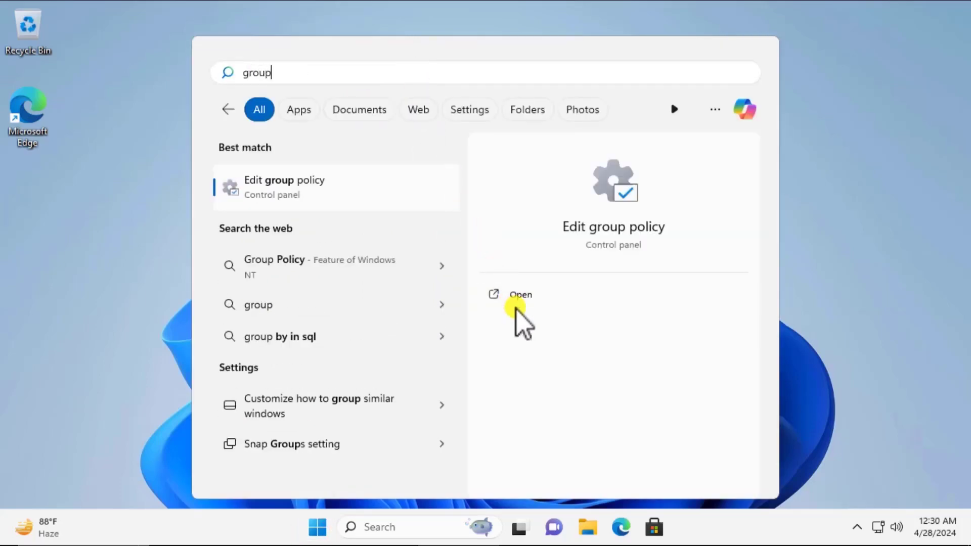
pyautogui.click(581, 297)
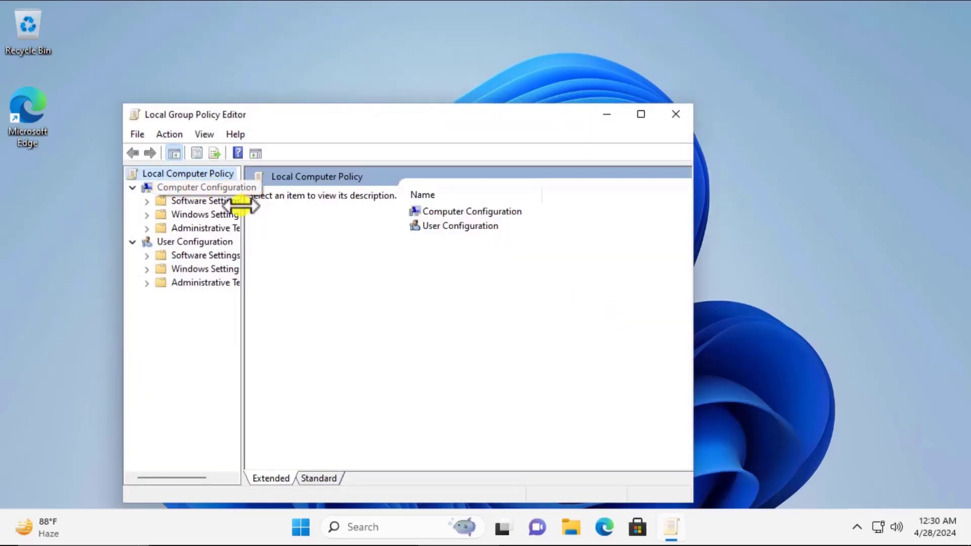
# - Go to Computer Configuration > Windows Settings > Security Settings > Local Policies > Security Options, at the User Account Control policies
pyautogui.moveTo(243, 205); pyautogui.dragTo(346, 204)
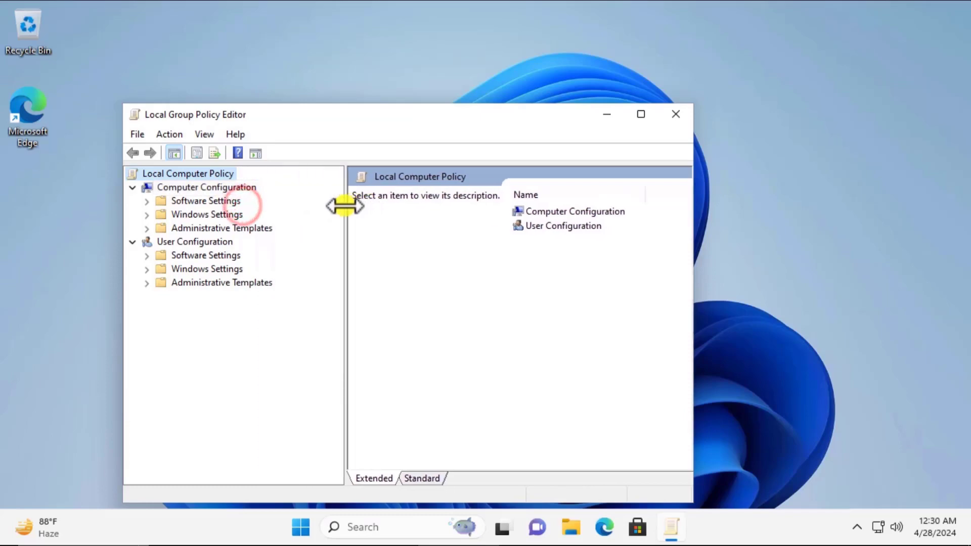
pyautogui.click(248, 187)
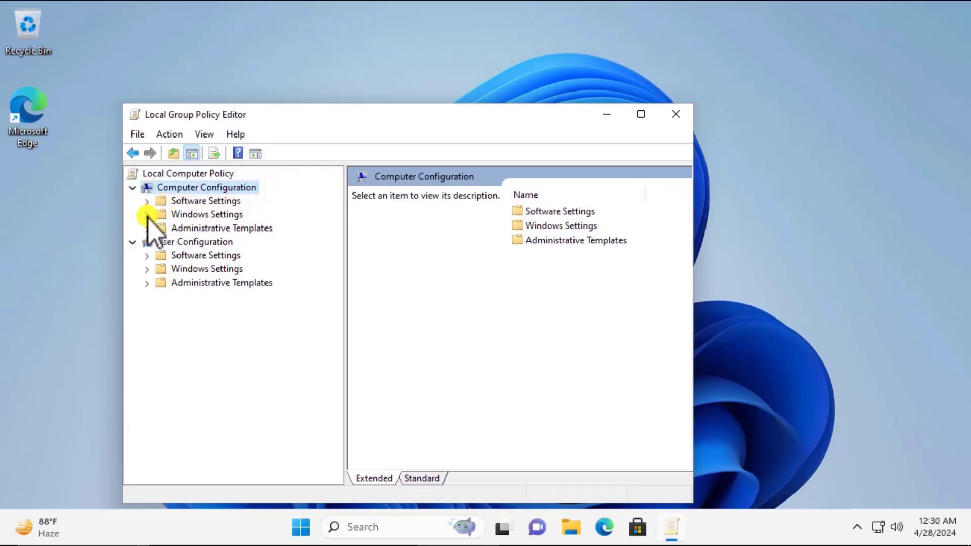
pyautogui.click(147, 215)
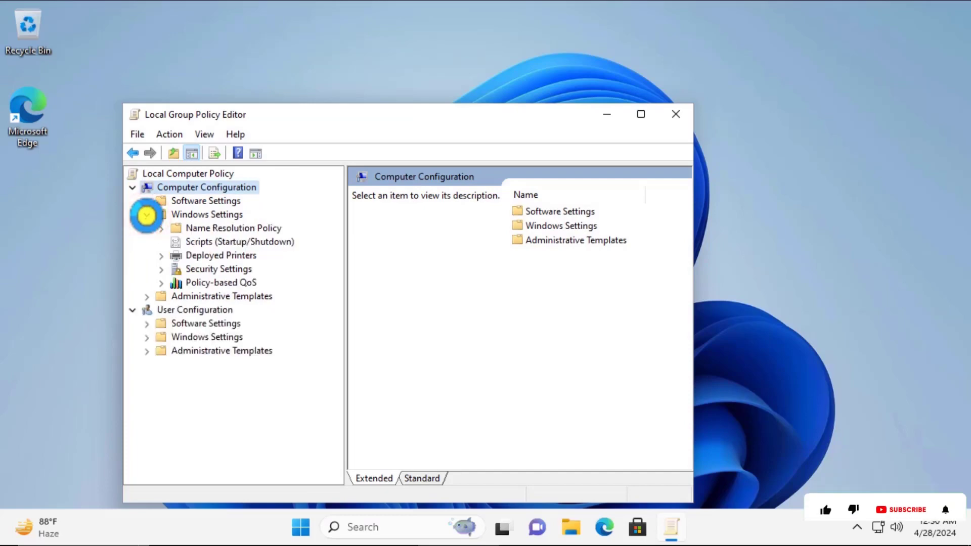
pyautogui.click(162, 269)
pyautogui.click(245, 269)
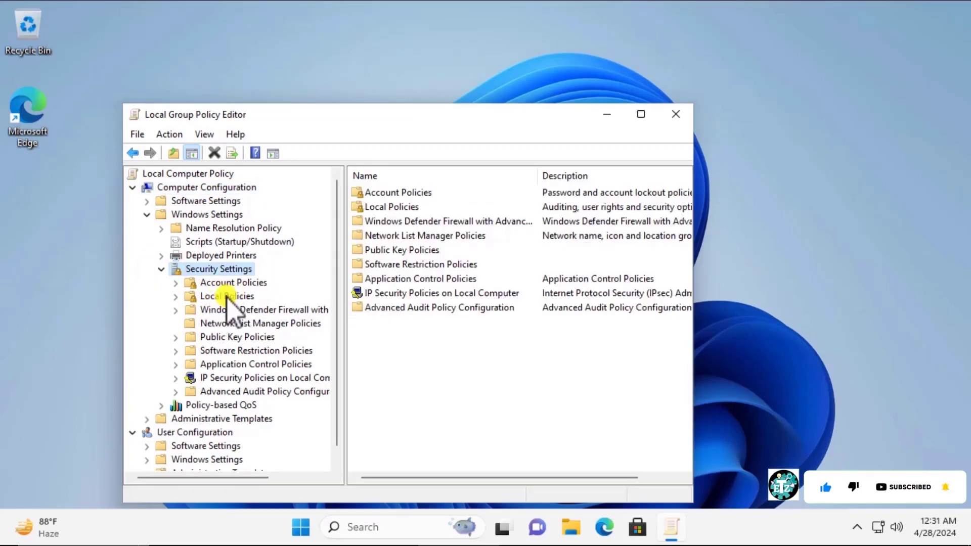
pyautogui.click(176, 297)
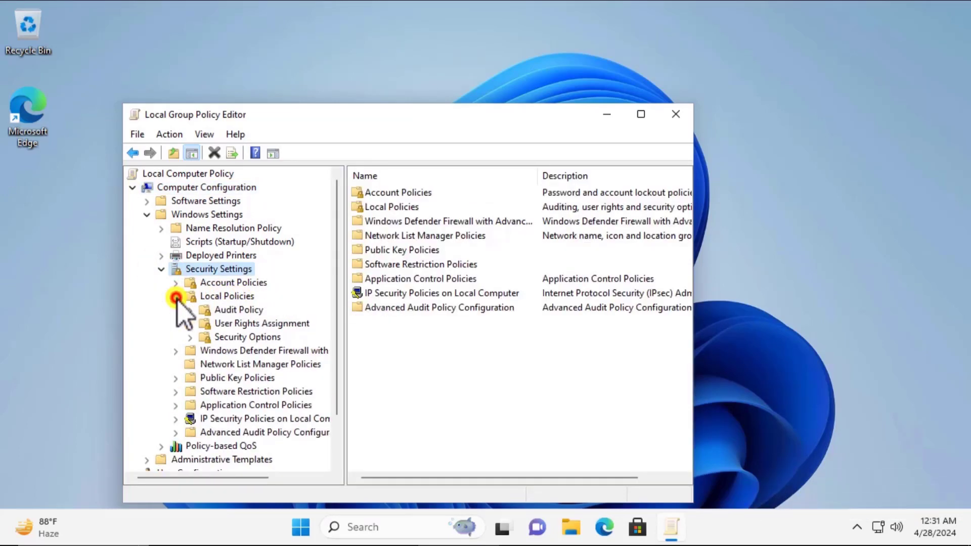
pyautogui.click(262, 338)
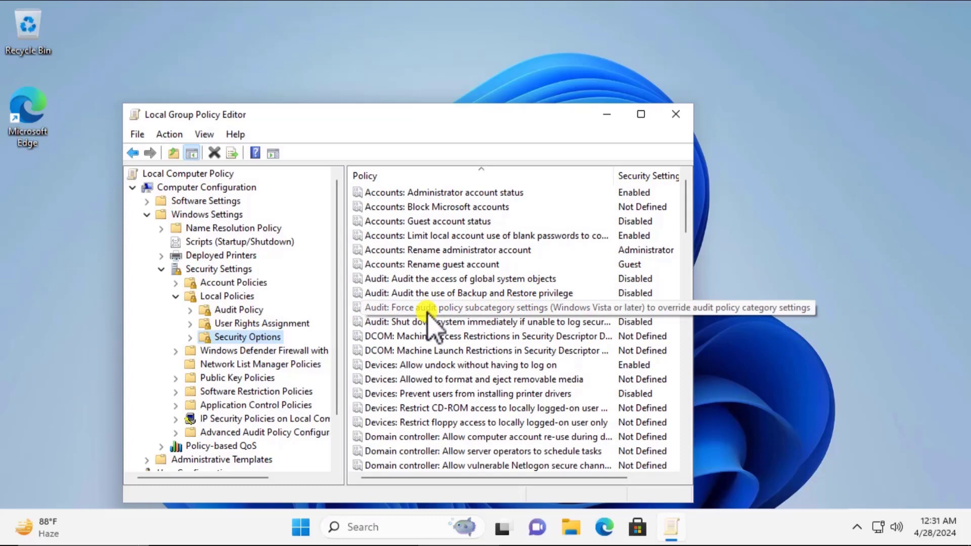
pyautogui.click(425, 351)
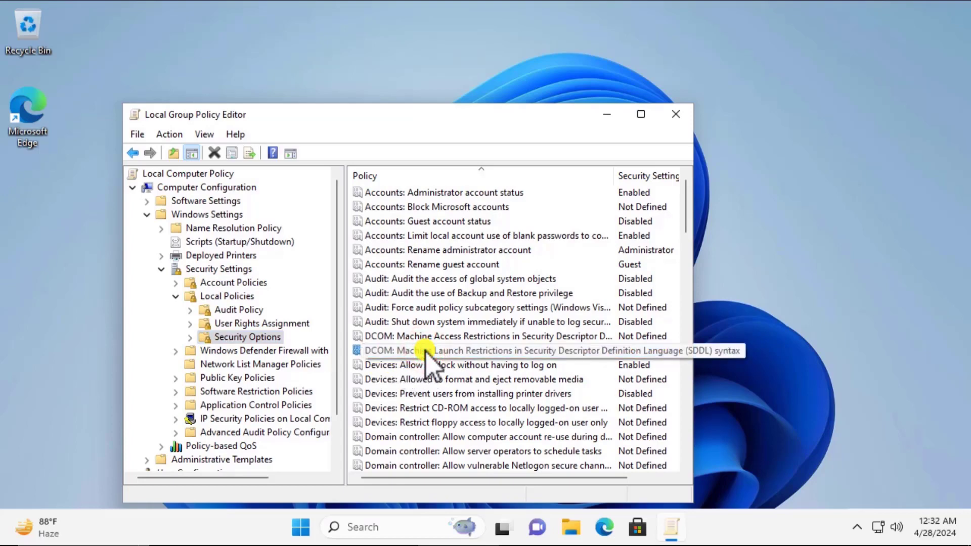
pyautogui.press('u')
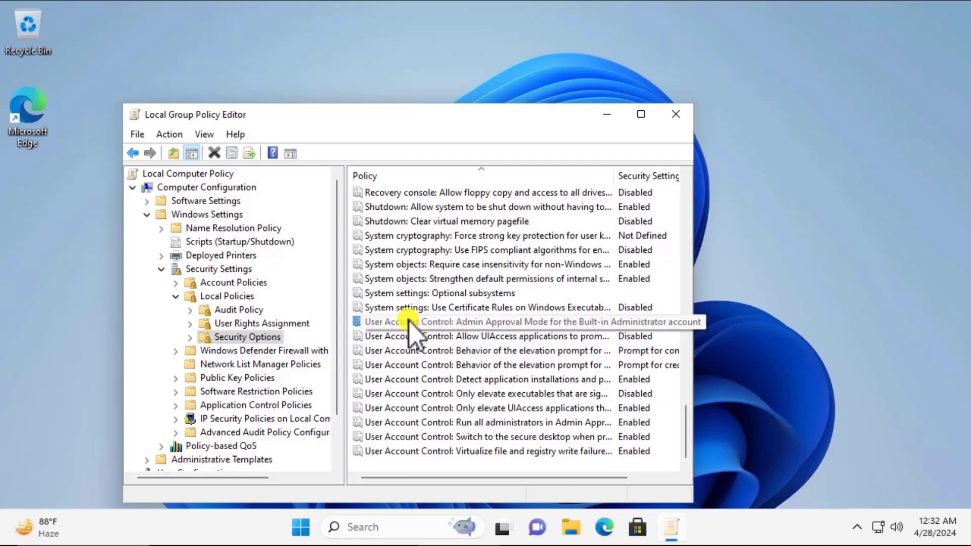
# - Set 'Run all administrators in Admin Approval Mode' to Disabled, apply, and close the editor
pyautogui.doubleClick(431, 423)
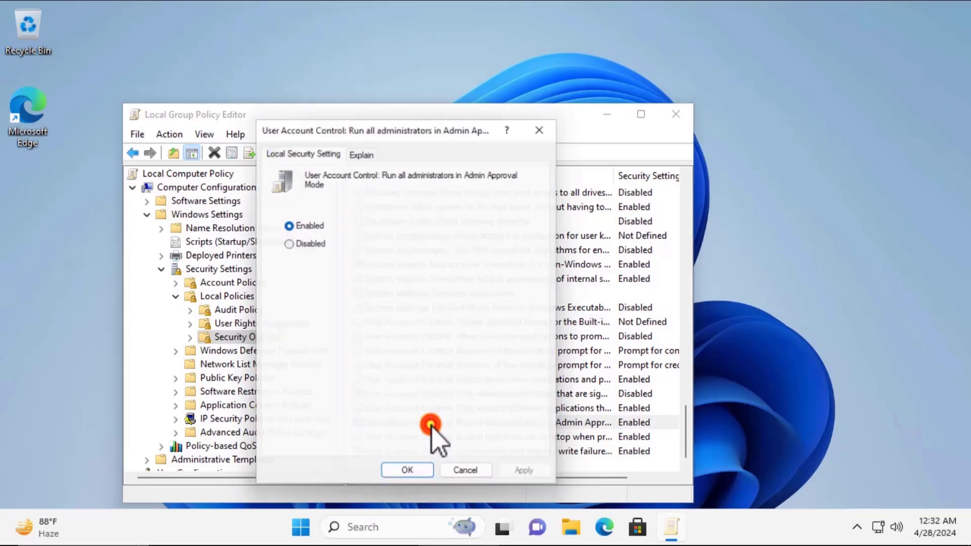
pyautogui.click(286, 242)
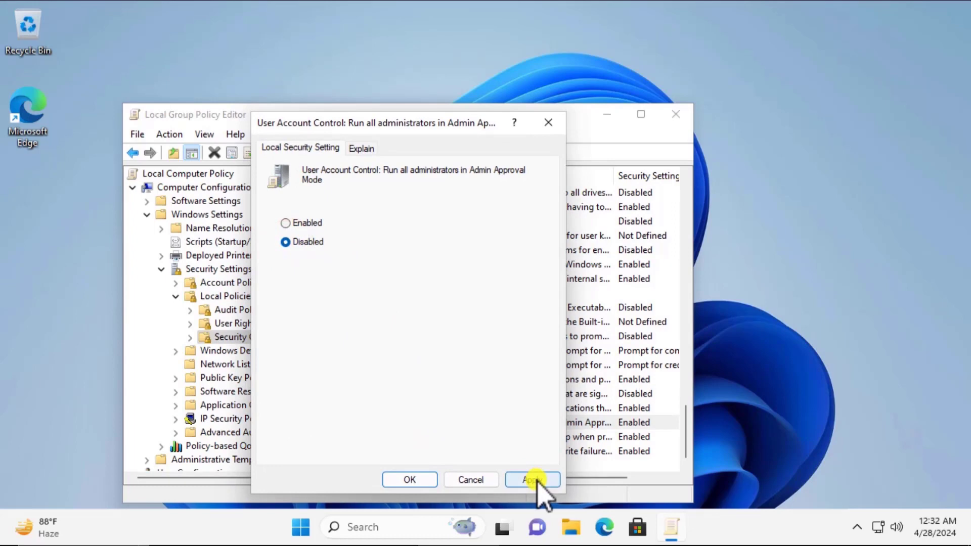
pyautogui.click(414, 472)
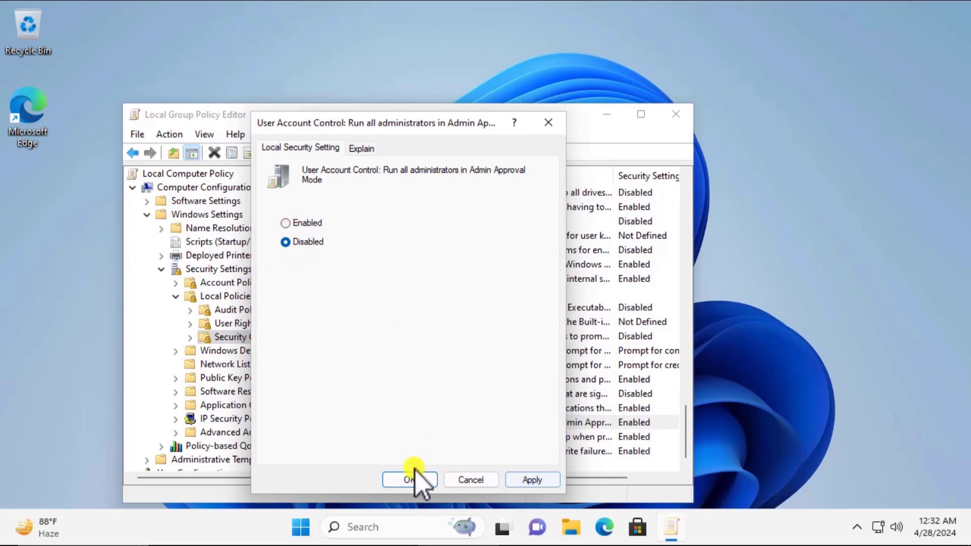
pyautogui.click(471, 479)
pyautogui.click(675, 115)
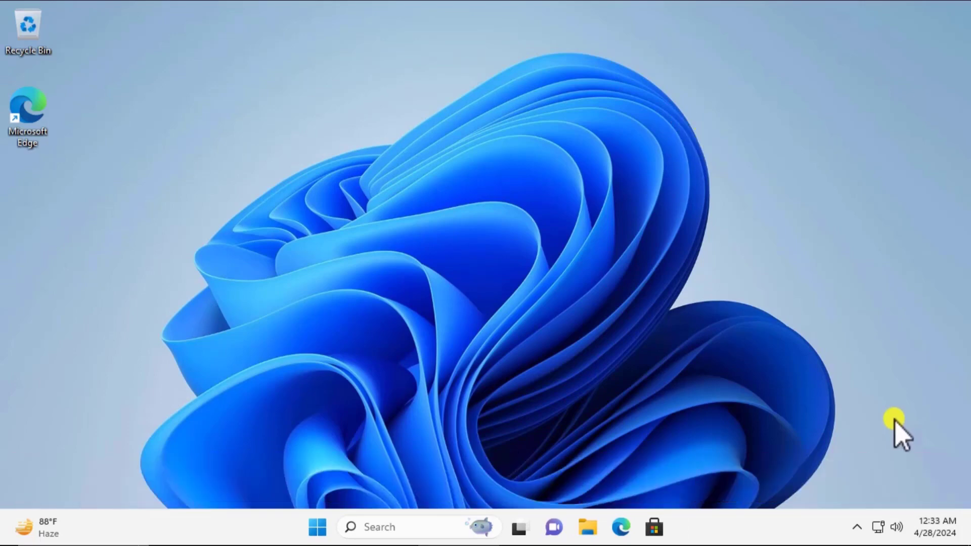
# - Open Windows Security from the notification area to the Virus & threat protection page
pyautogui.click(856, 526)
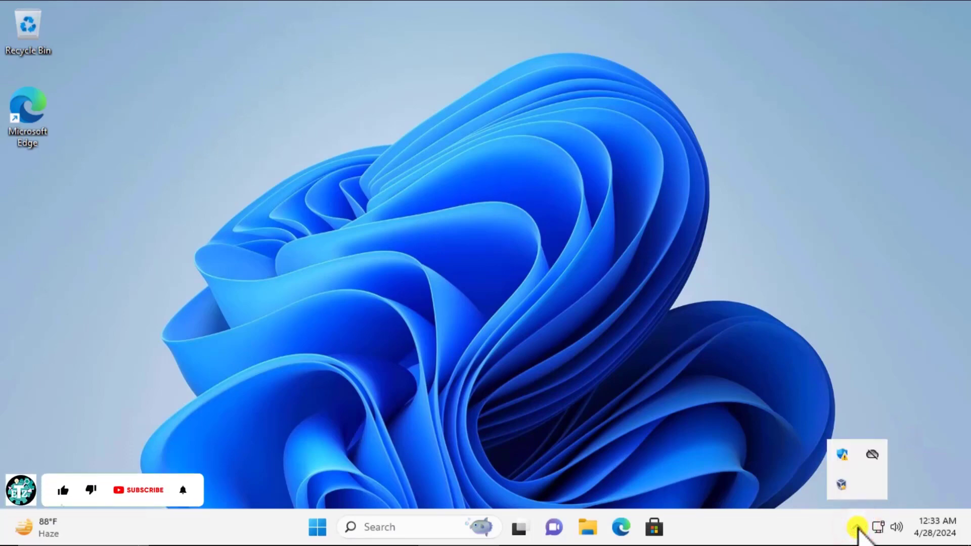
pyautogui.click(842, 455)
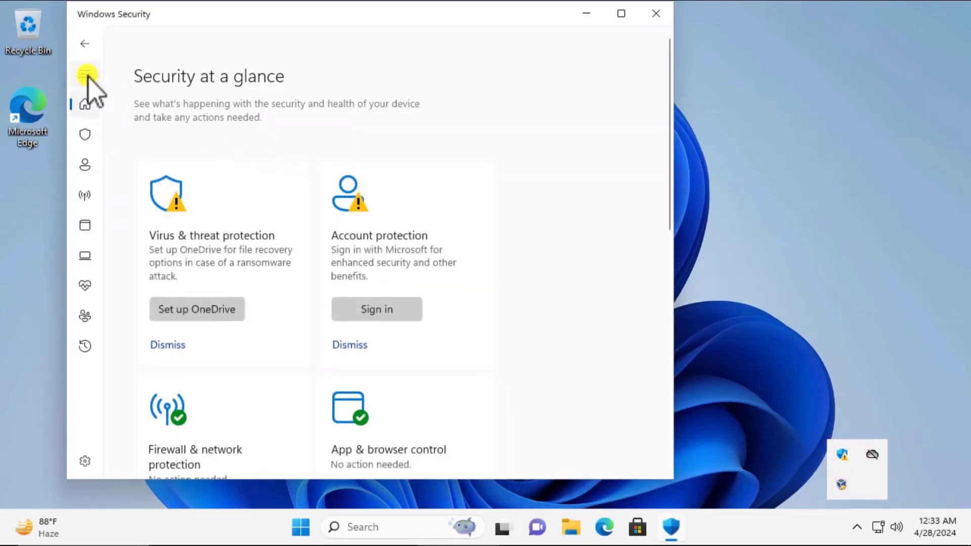
pyautogui.click(87, 75)
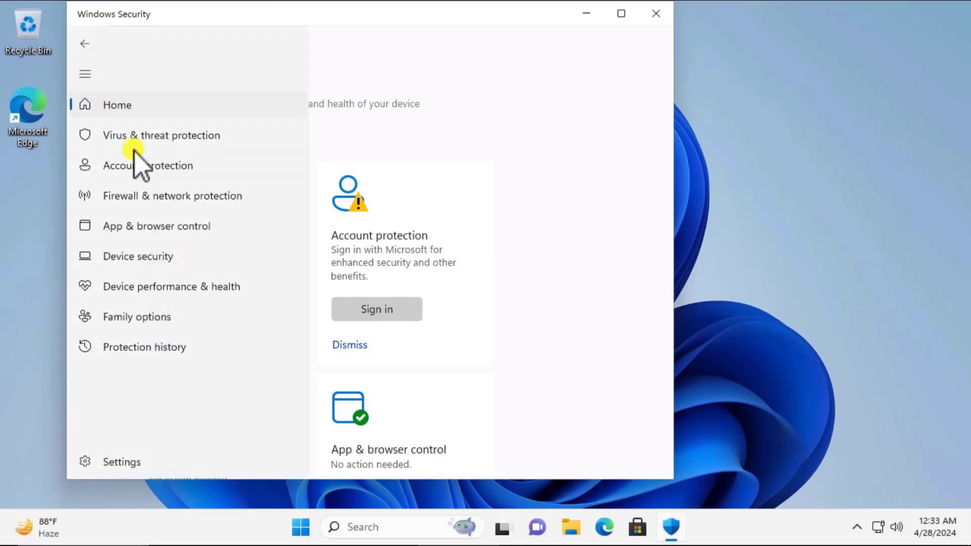
pyautogui.click(220, 136)
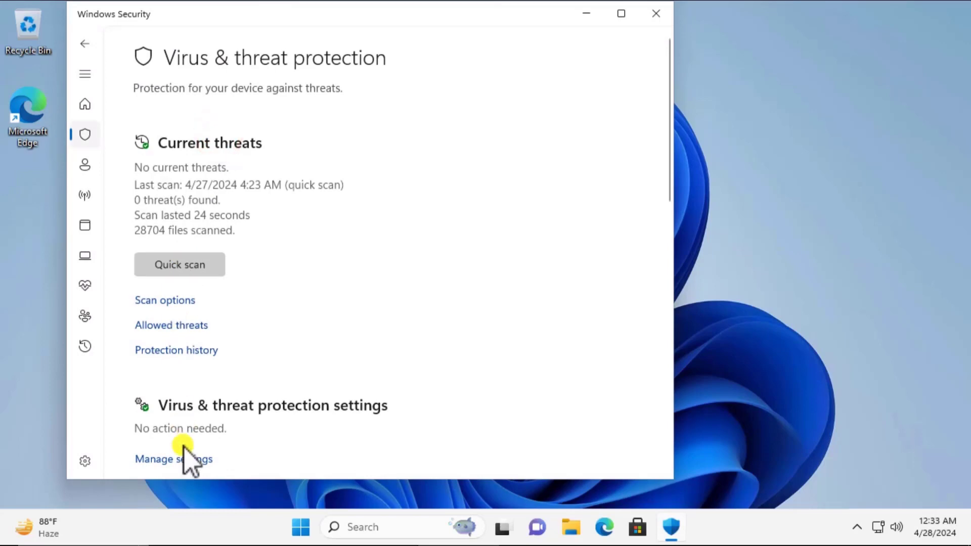
# - Review the Virus & threat protection settings, then close Windows Security
pyautogui.scroll(-3, 187, 450)
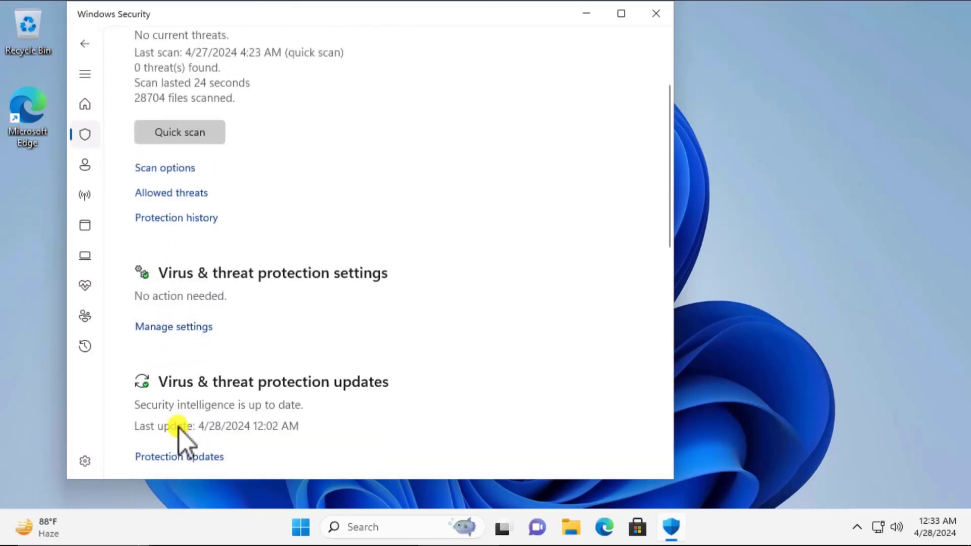
pyautogui.click(203, 324)
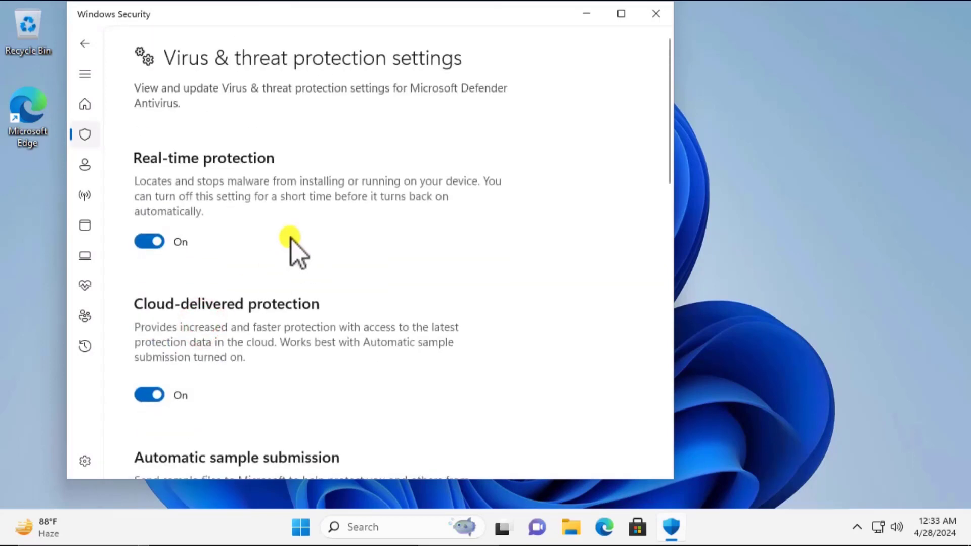
pyautogui.scroll(-7, 293, 245)
pyautogui.scroll(-10, 293, 245)
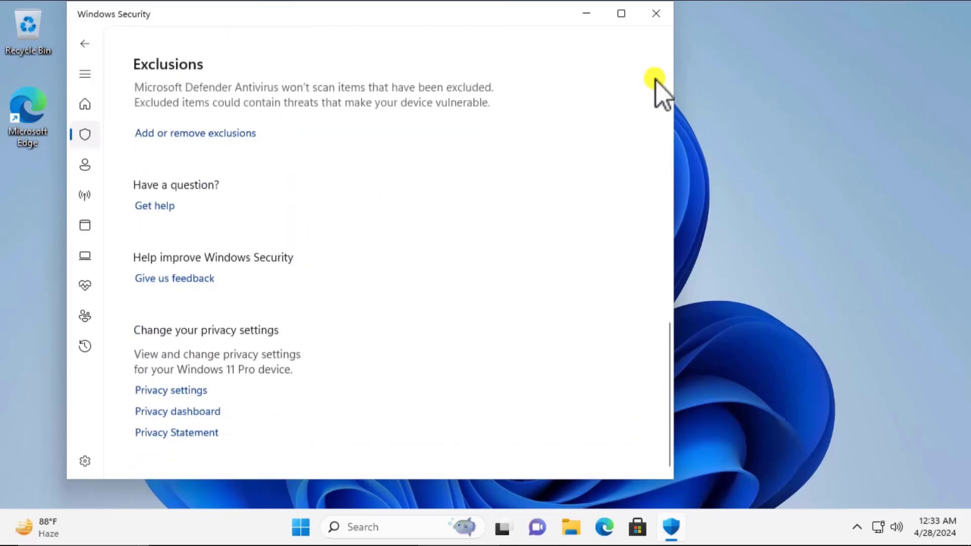
pyautogui.click(653, 14)
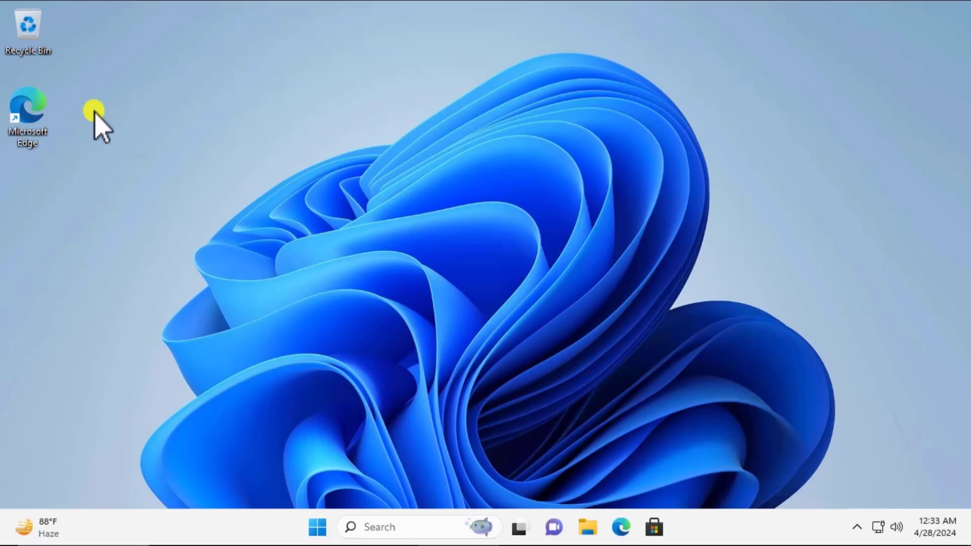
# - Copy the Edge shortcut's msedge.exe target path from its Properties, then cancel
pyautogui.rightClick(35, 104)
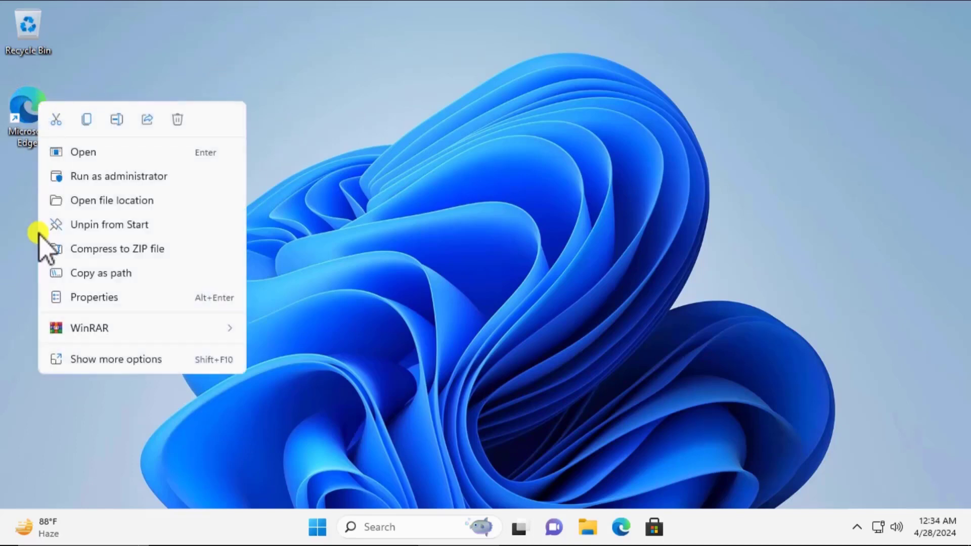
pyautogui.click(168, 300)
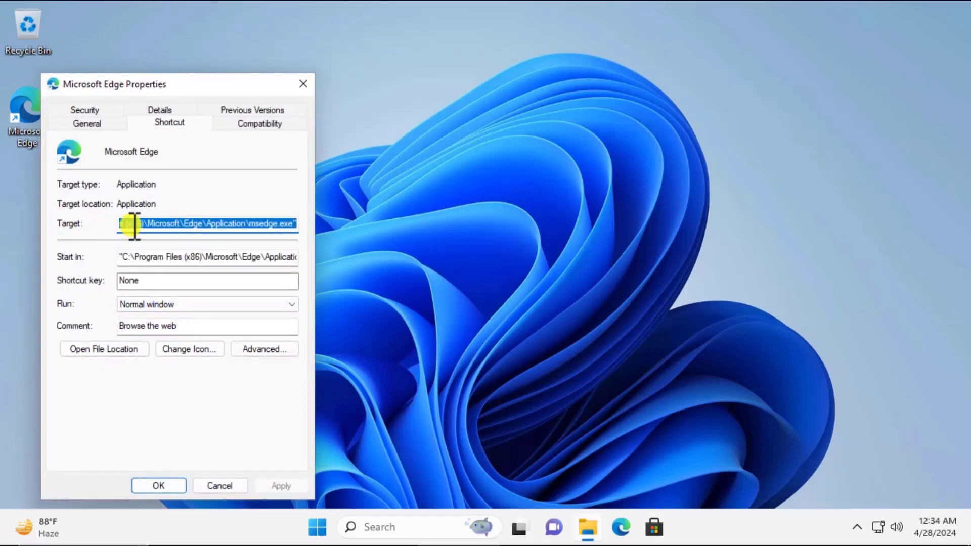
pyautogui.rightClick(248, 224)
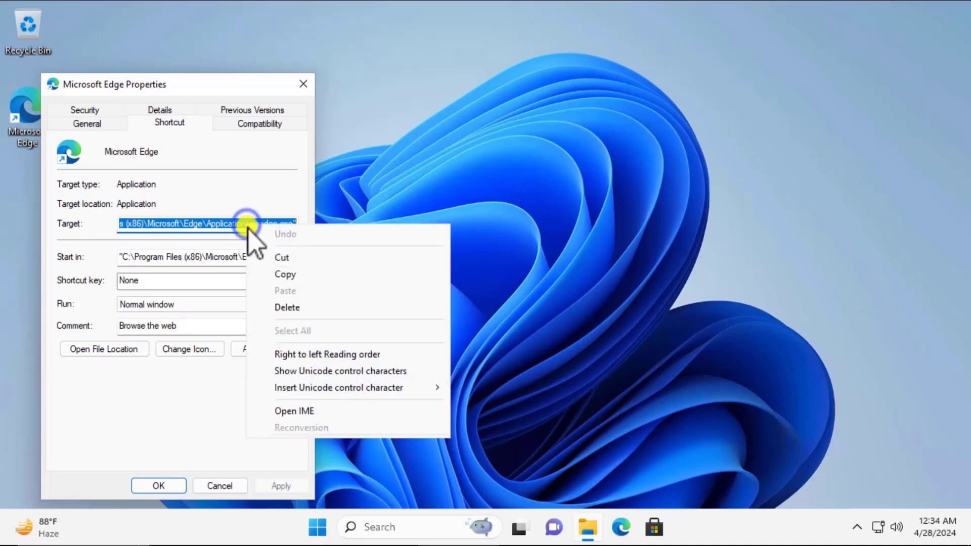
pyautogui.click(277, 277)
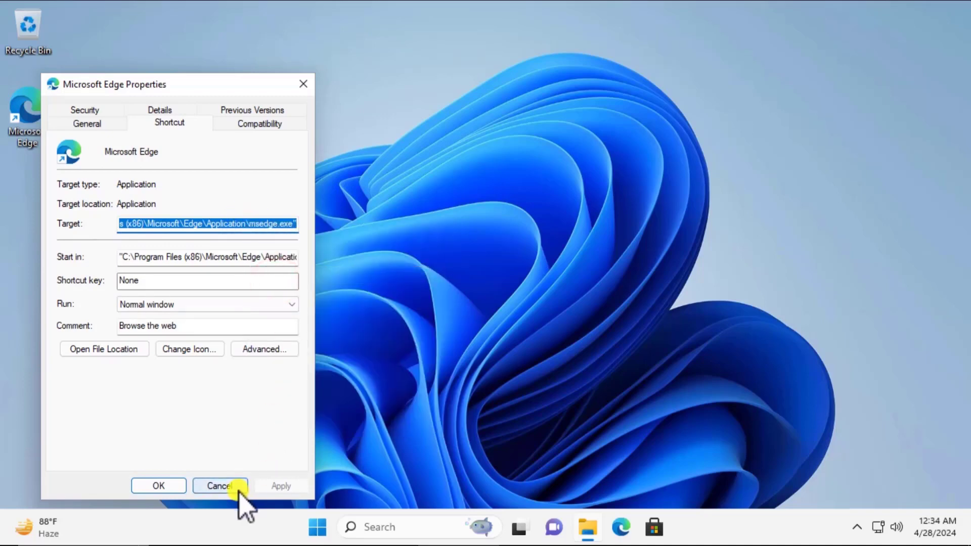
pyautogui.click(221, 486)
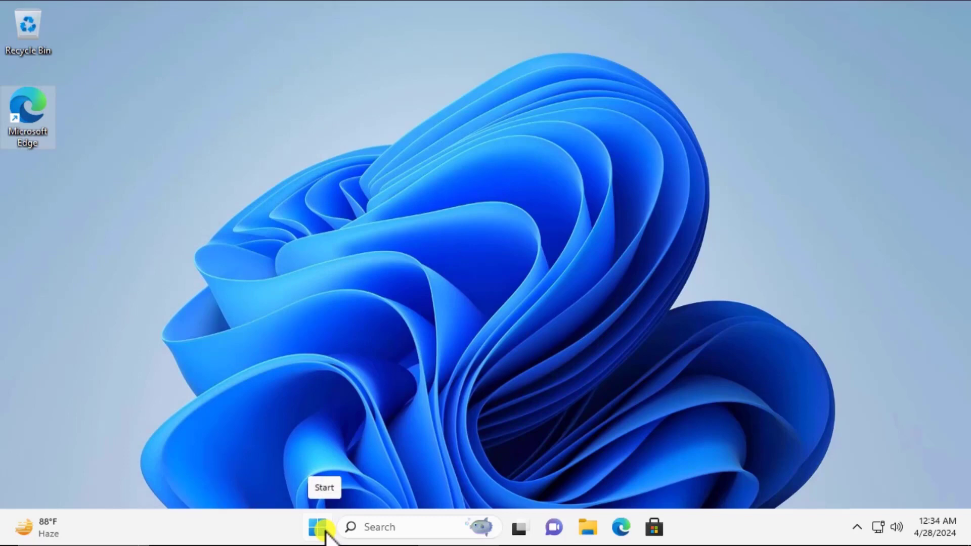
pyautogui.click(324, 528)
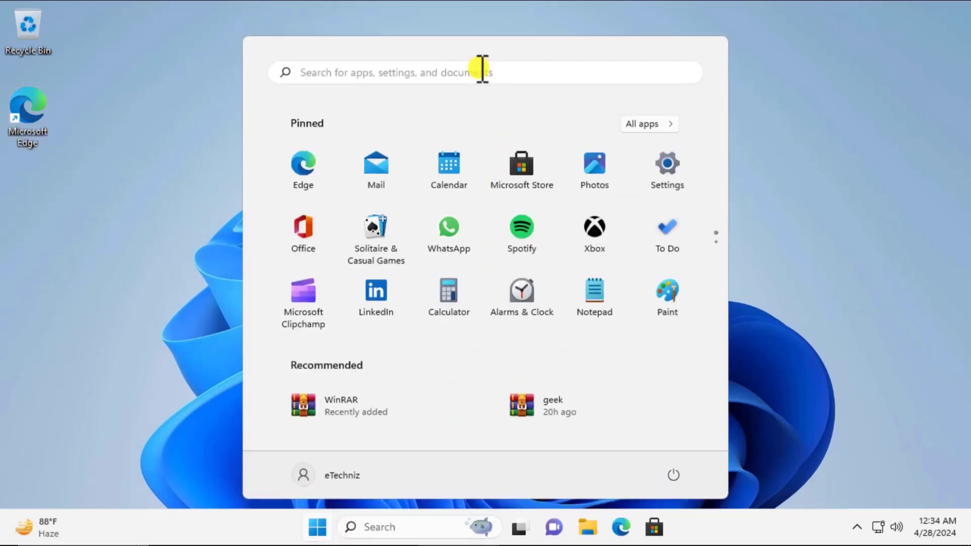
pyautogui.click(482, 72)
pyautogui.write('cmd')
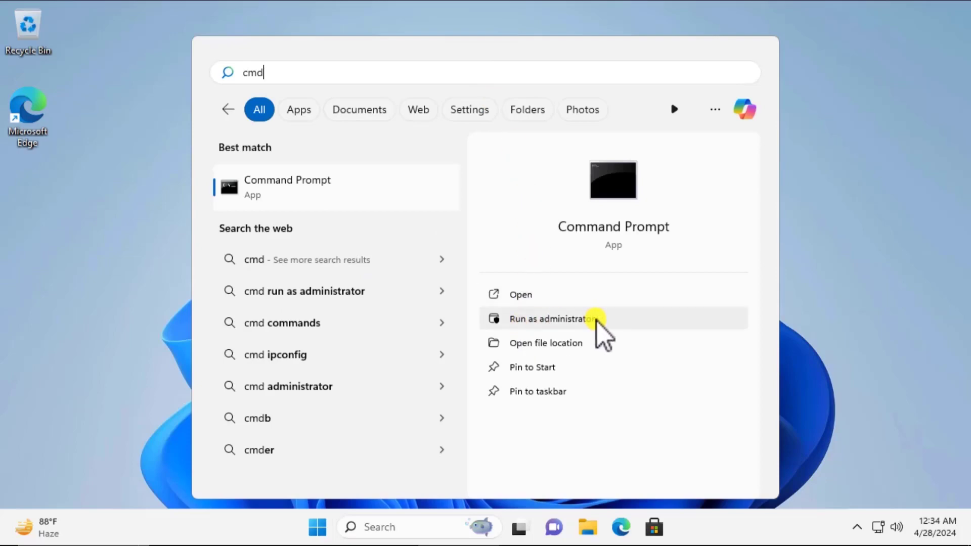
pyautogui.click(596, 320)
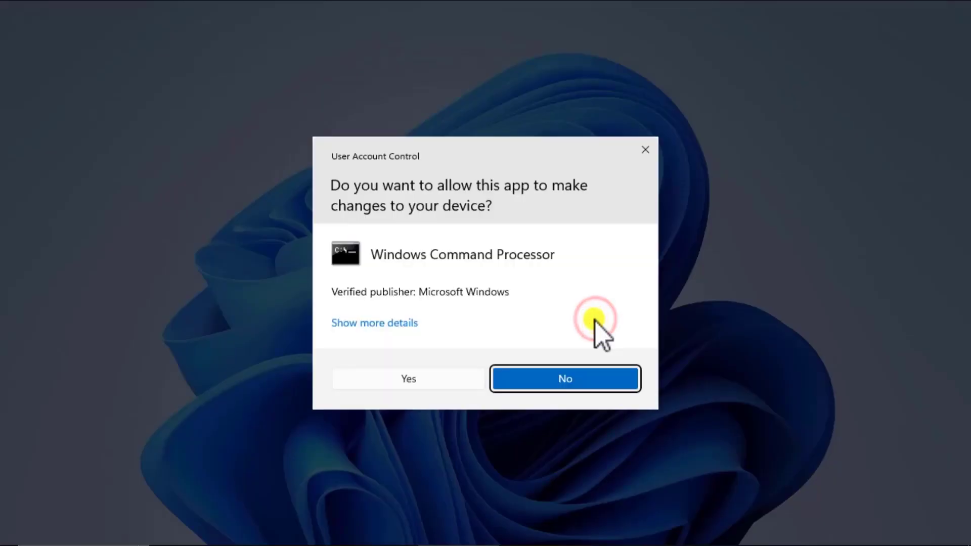
pyautogui.click(423, 379)
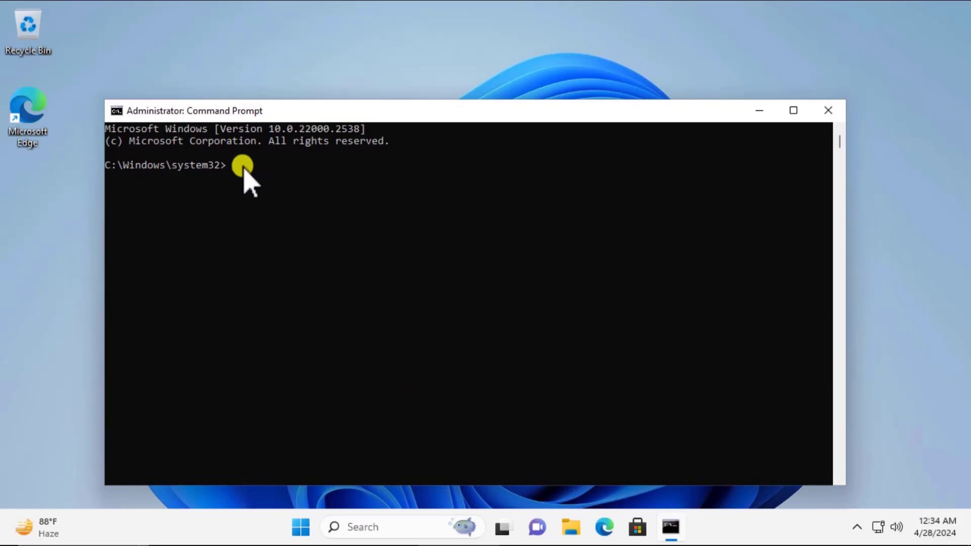
pyautogui.hotkey('ctrl', 'v')
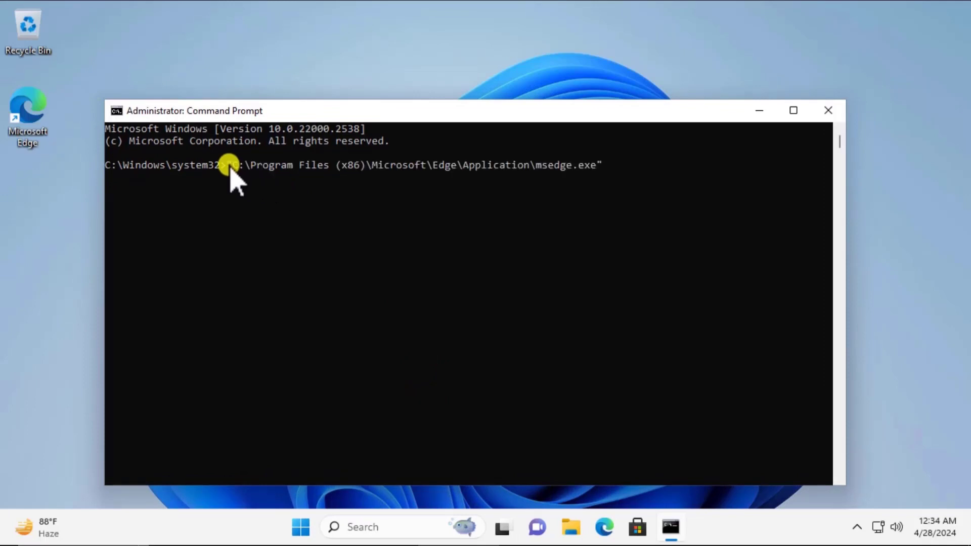
pyautogui.press('Home')
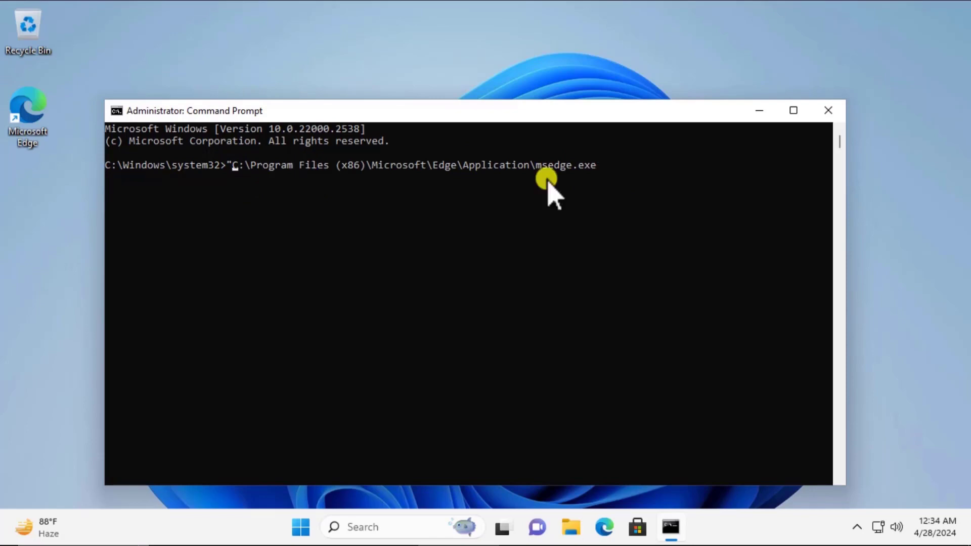
pyautogui.press('Delete')
pyautogui.press('End')
pyautogui.press('BackSpace')
pyautogui.press('Return')
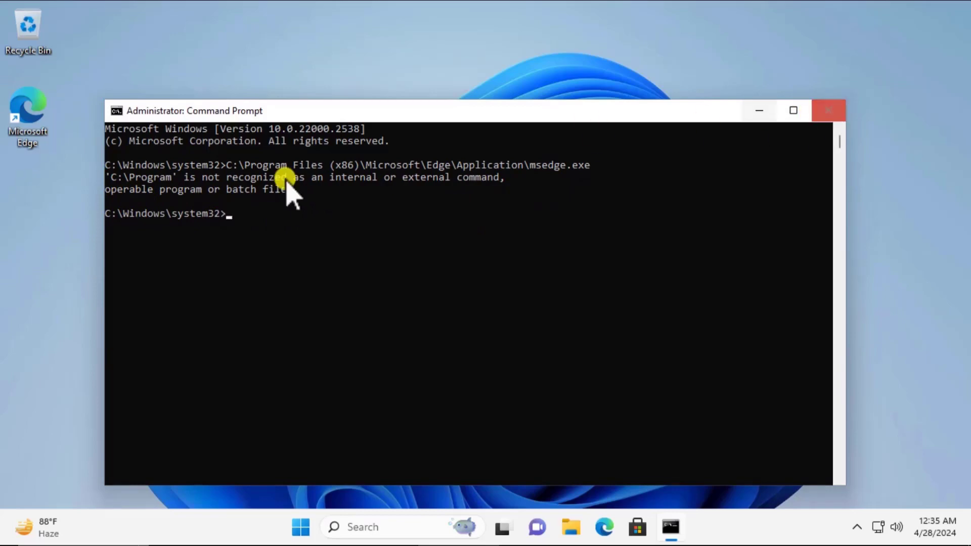
pyautogui.click(833, 112)
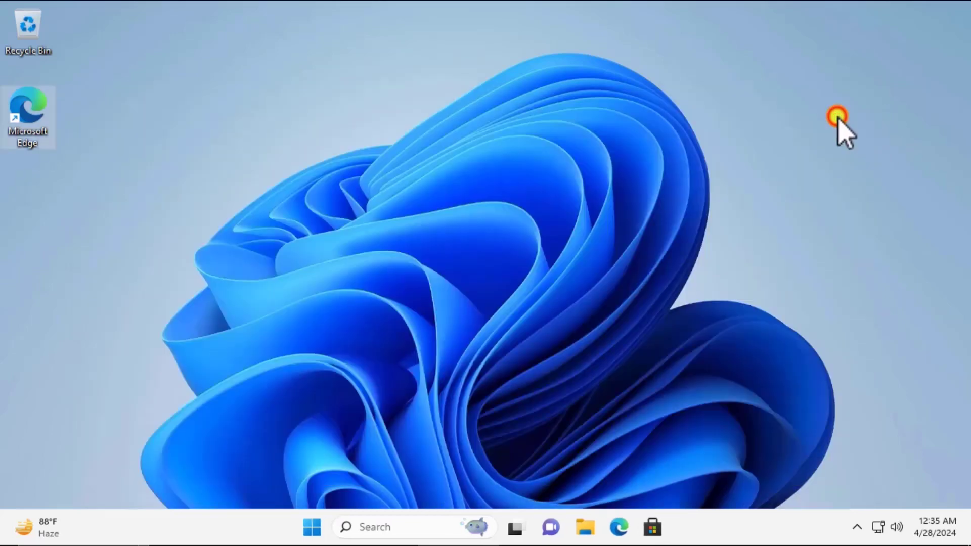
# - Launch Edge by pasting the msedge.exe path into File Explorer's address bar, then close both windows
pyautogui.click(588, 528)
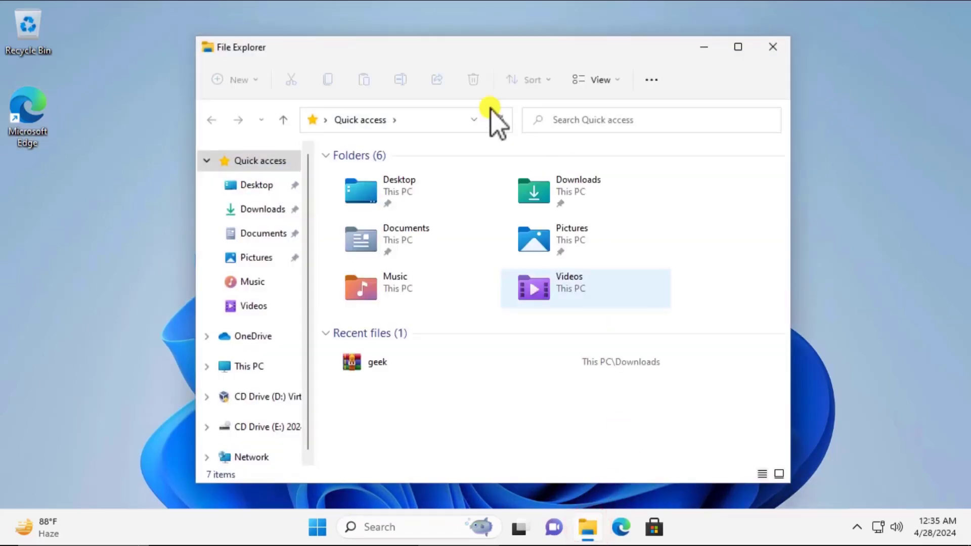
pyautogui.click(435, 122)
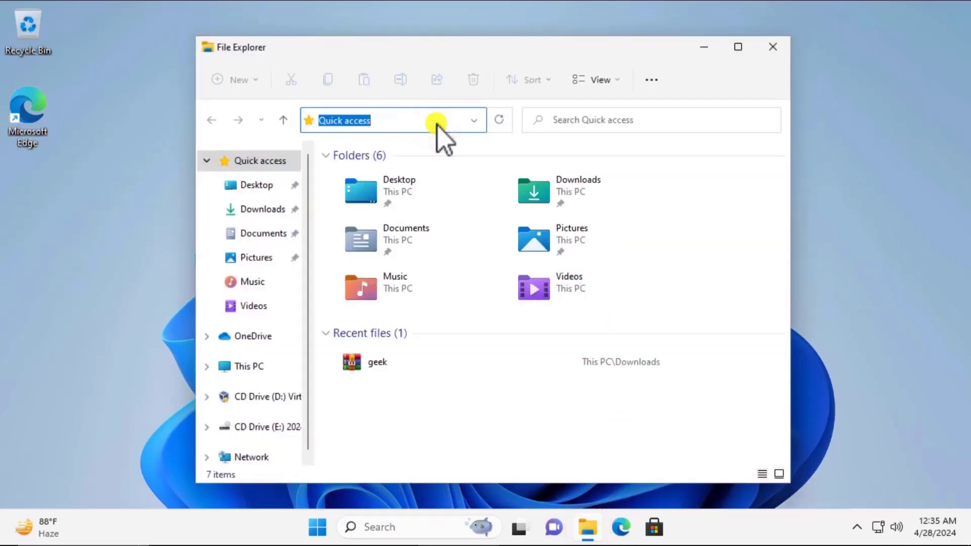
pyautogui.hotkey('ctrl', 'v')
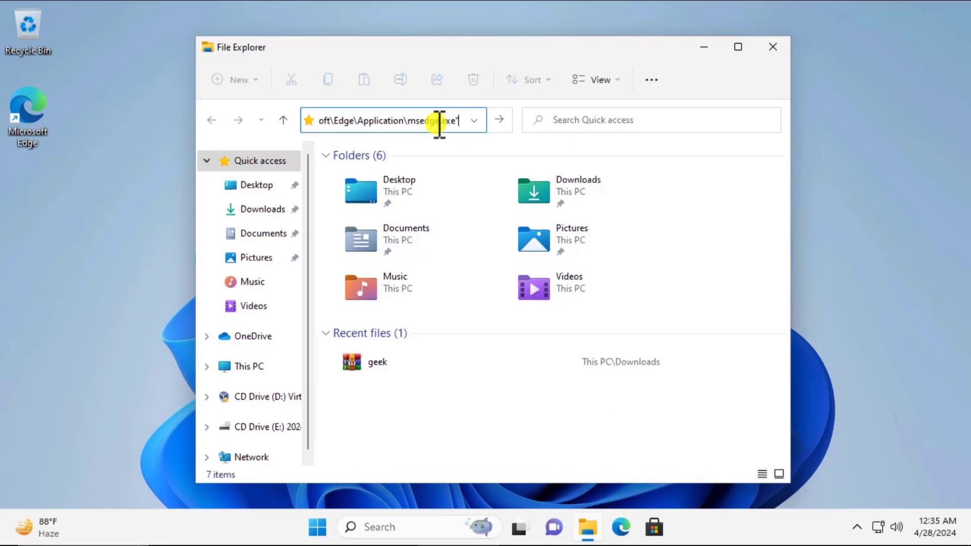
pyautogui.press('Return')
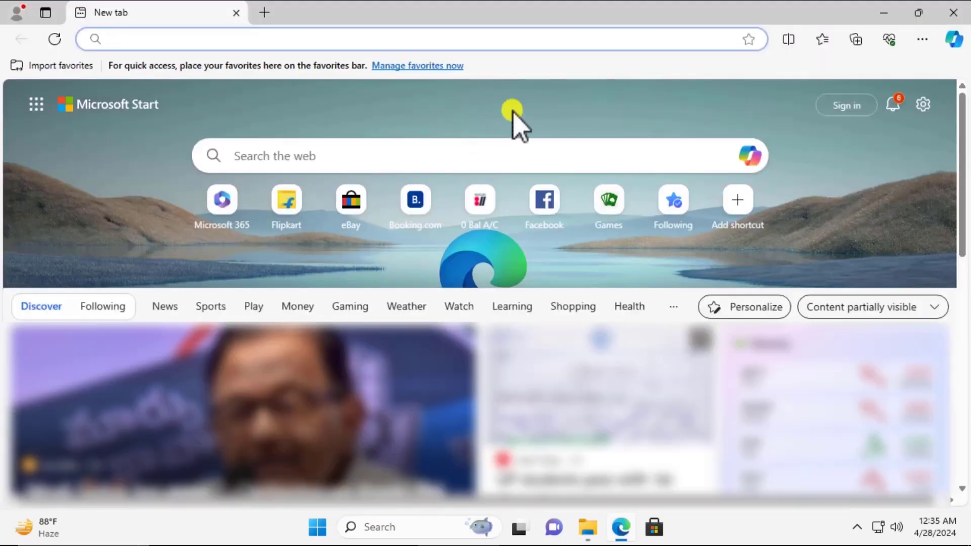
pyautogui.click(953, 17)
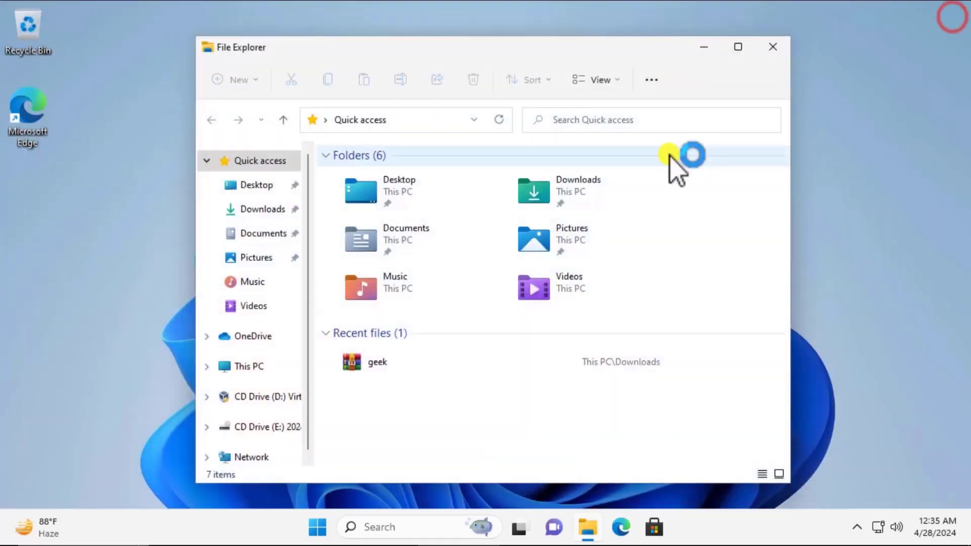
pyautogui.click(774, 48)
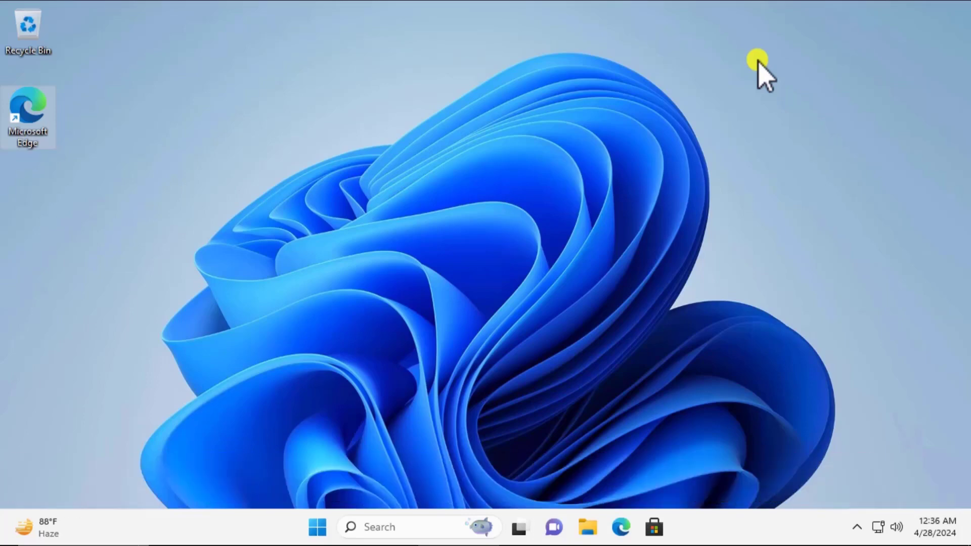
pyautogui.click(319, 528)
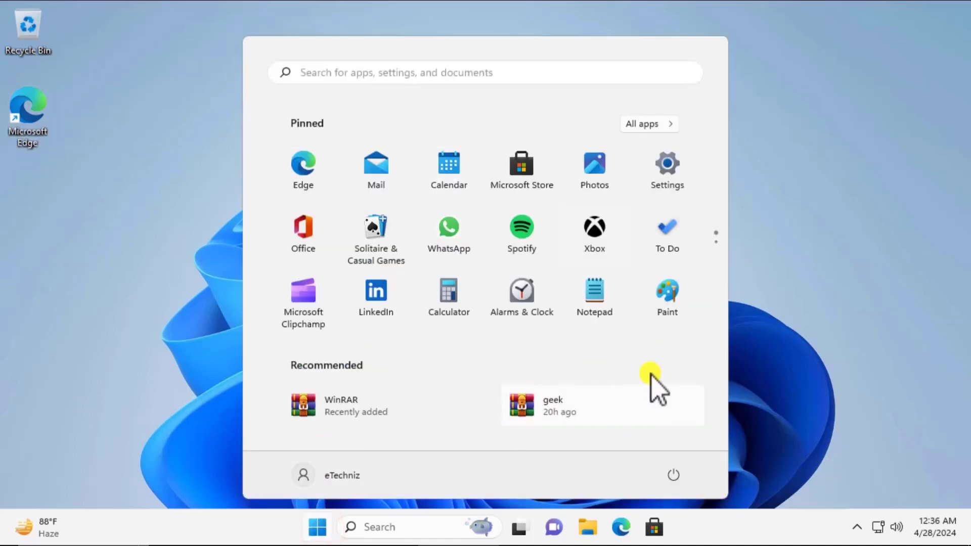
pyautogui.click(667, 167)
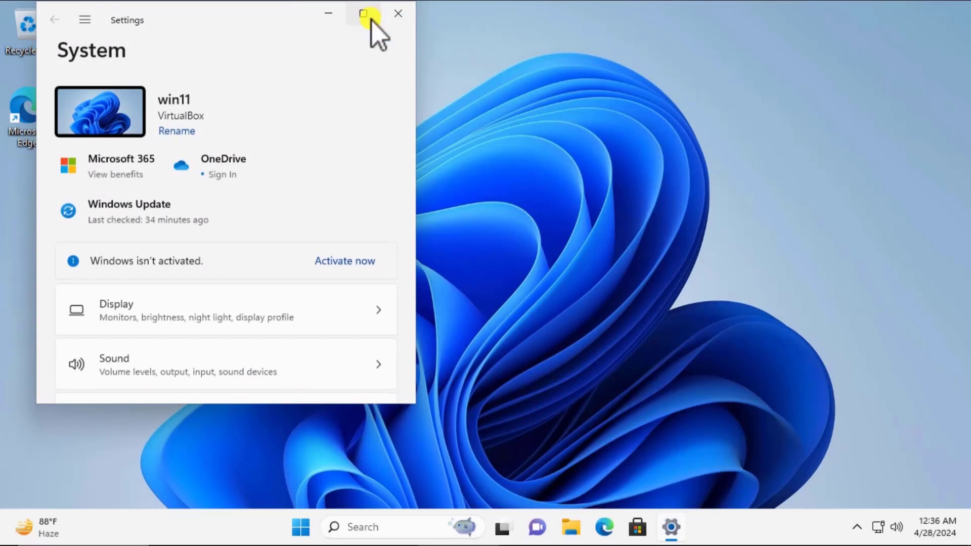
pyautogui.click(363, 13)
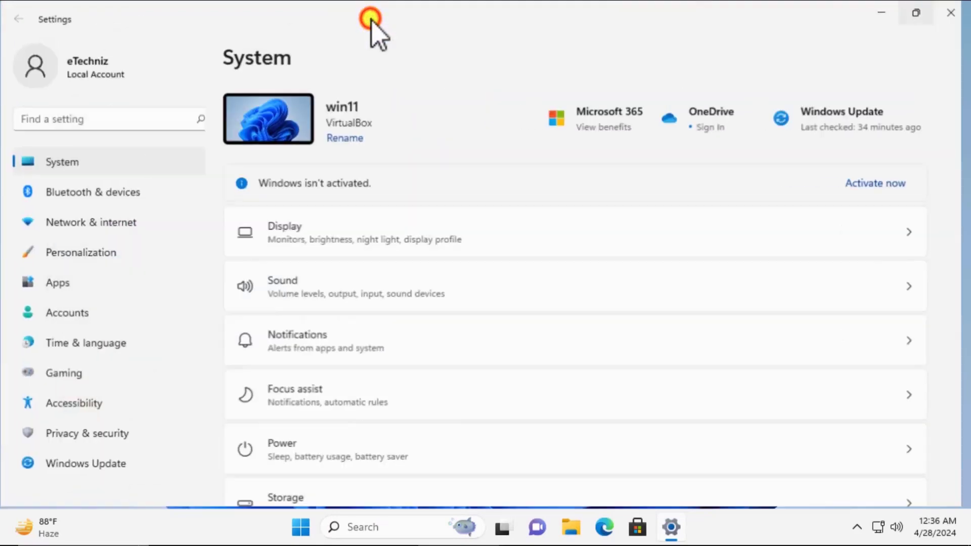
pyautogui.click(103, 284)
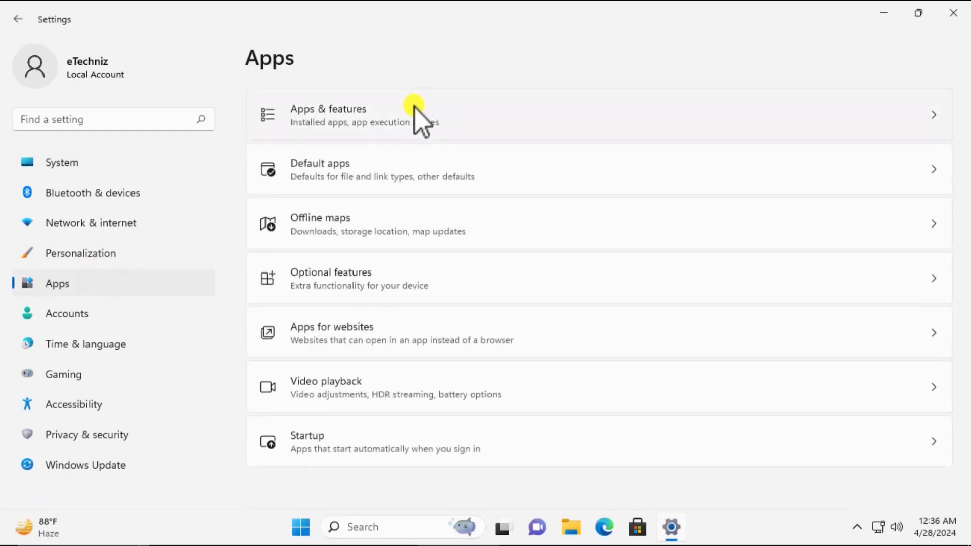
pyautogui.click(465, 110)
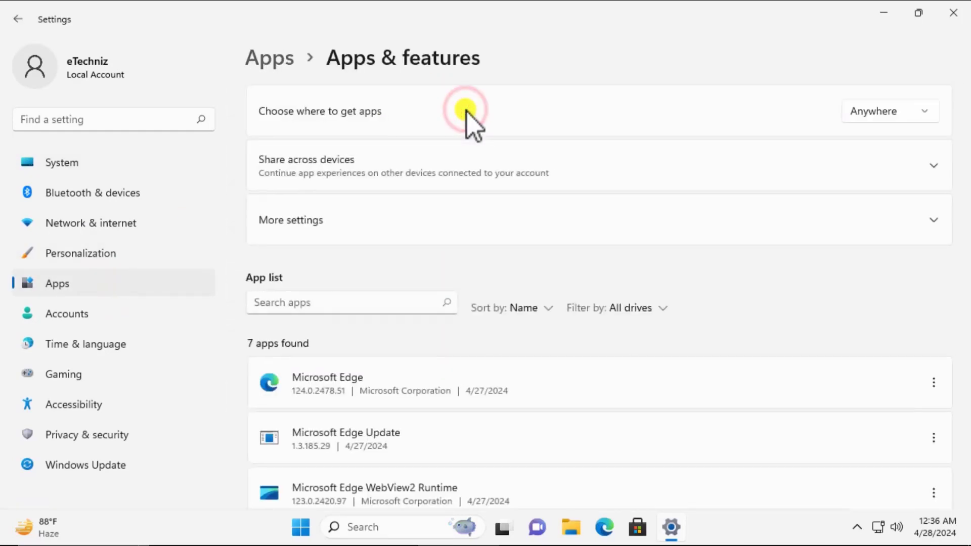
pyautogui.scroll(-1, 481, 223)
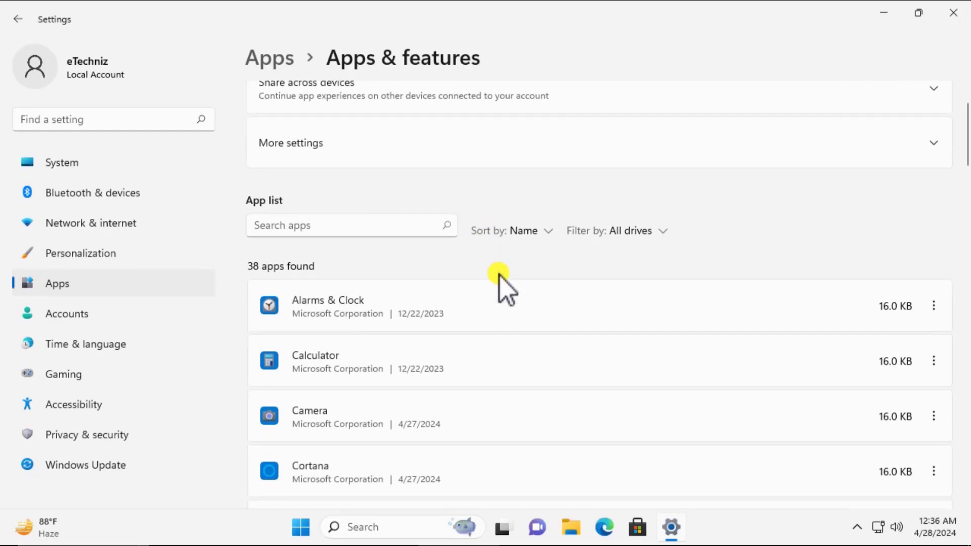
pyautogui.scroll(-7, 498, 283)
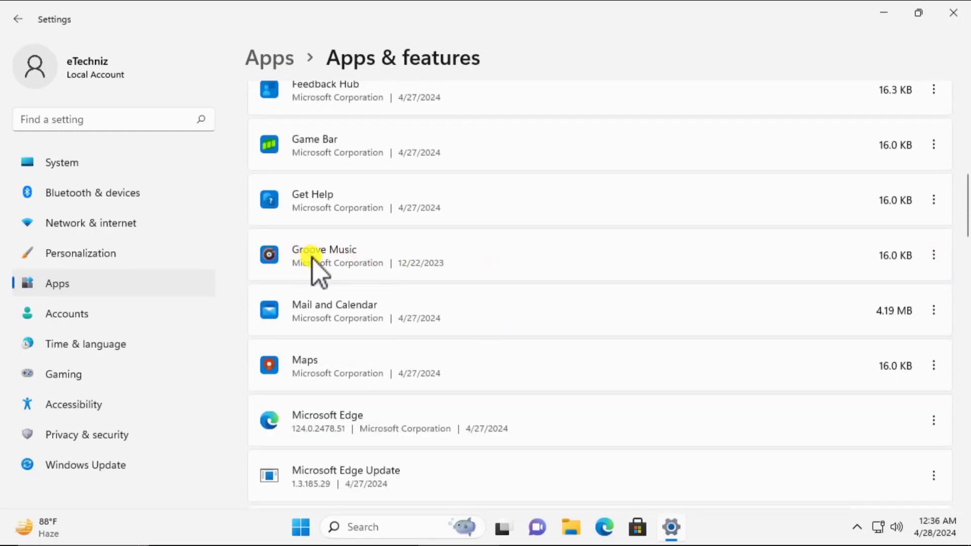
pyautogui.click(934, 256)
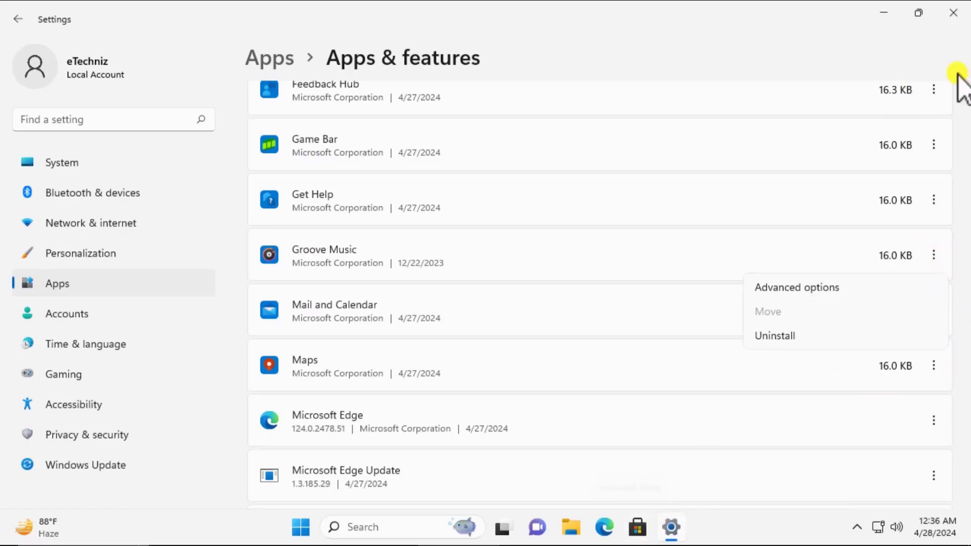
pyautogui.click(953, 13)
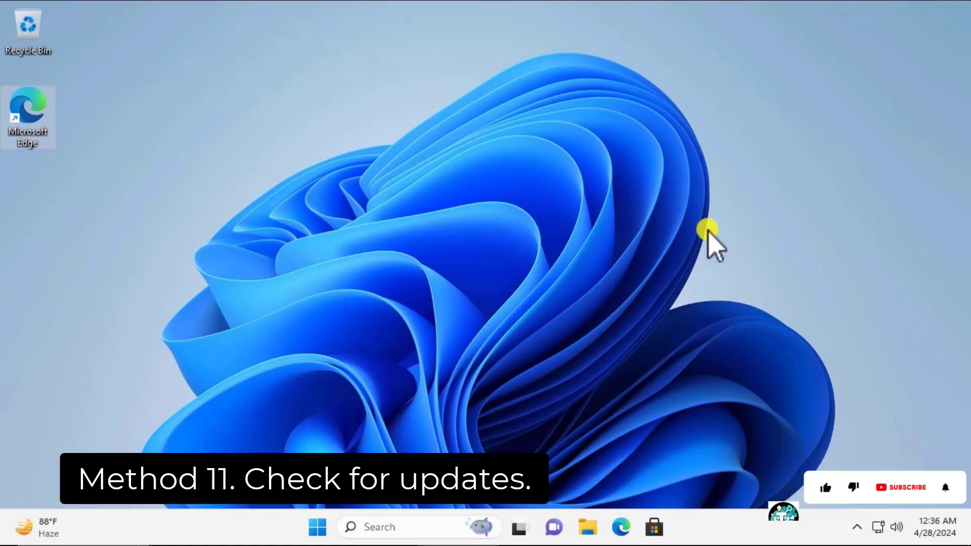
pyautogui.click(322, 526)
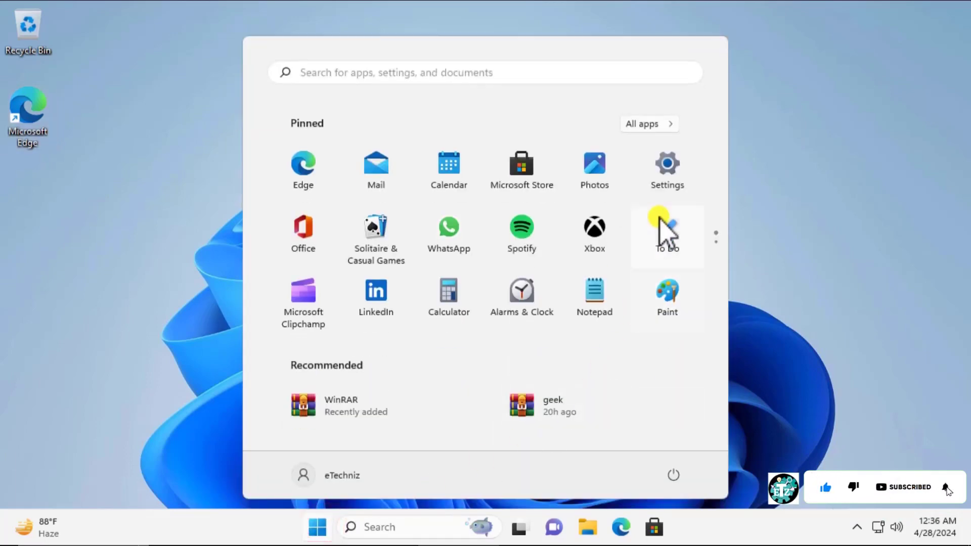
pyautogui.click(670, 182)
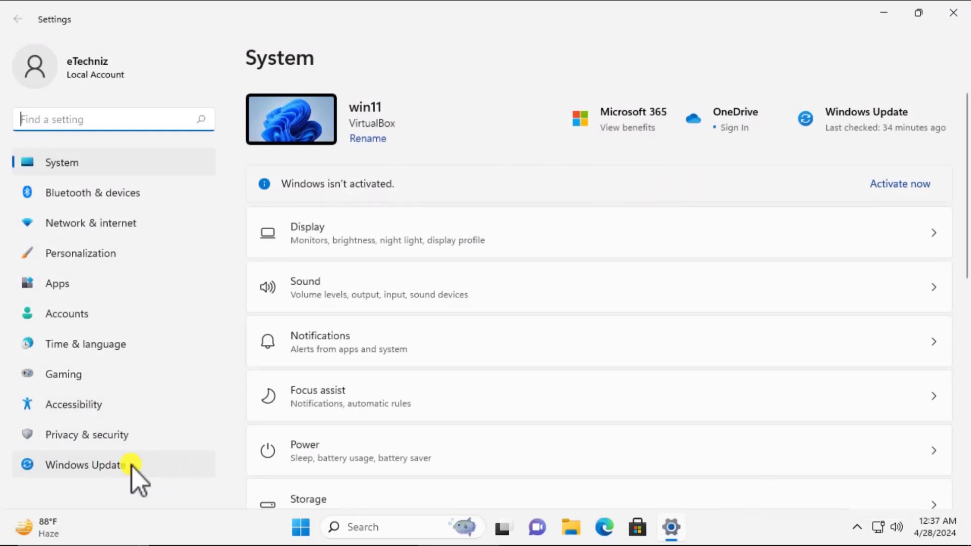
pyautogui.click(184, 468)
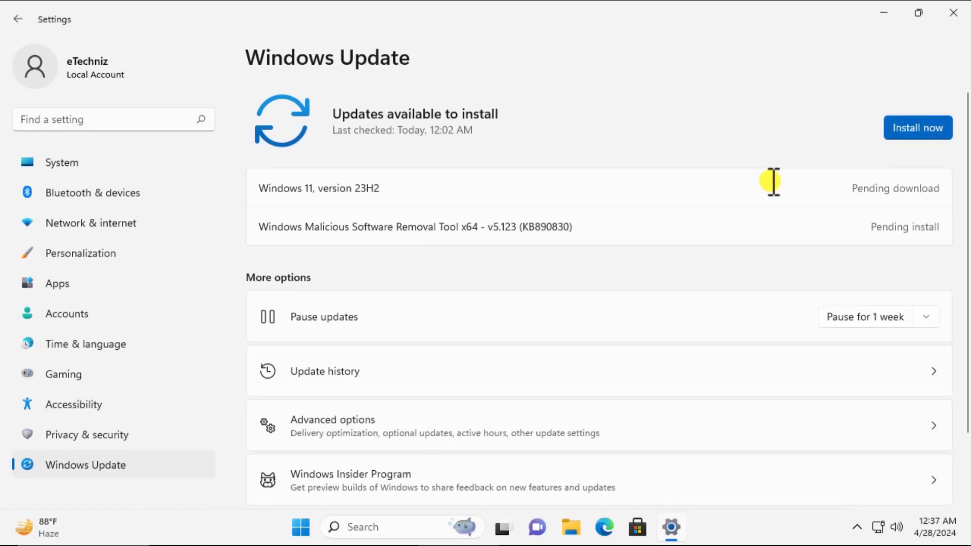
pyautogui.click(954, 13)
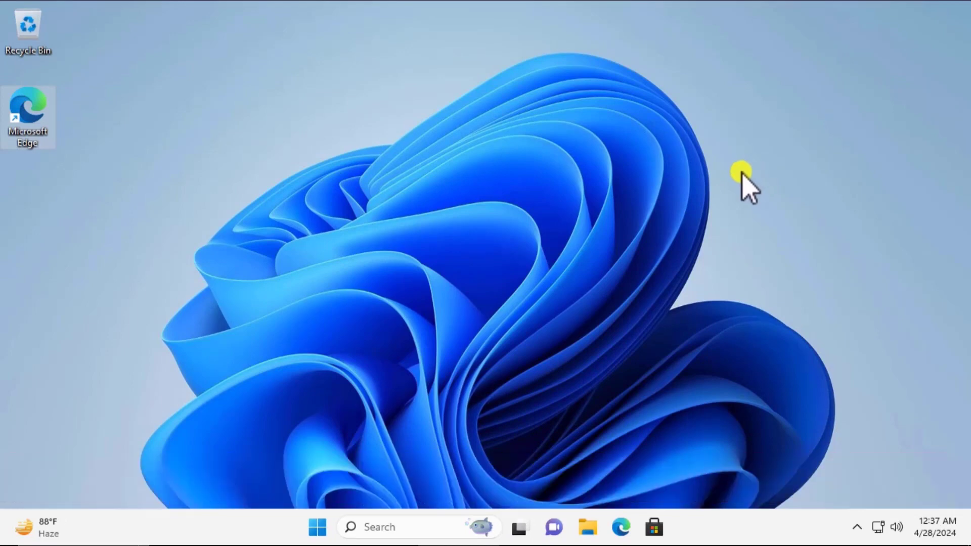
# - Launch Registry Editor as administrator from a Start search and approve the UAC prompt
pyautogui.click(314, 528)
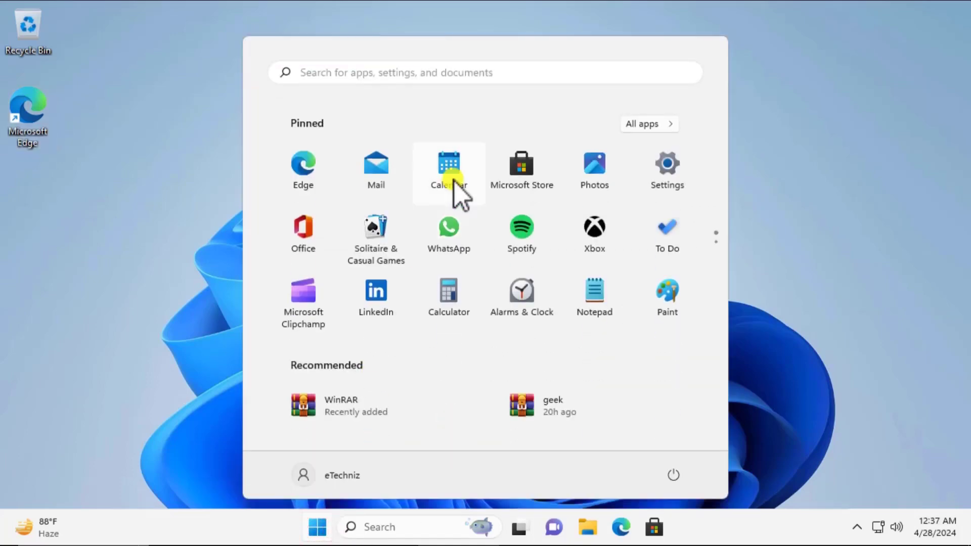
pyautogui.write('regis')
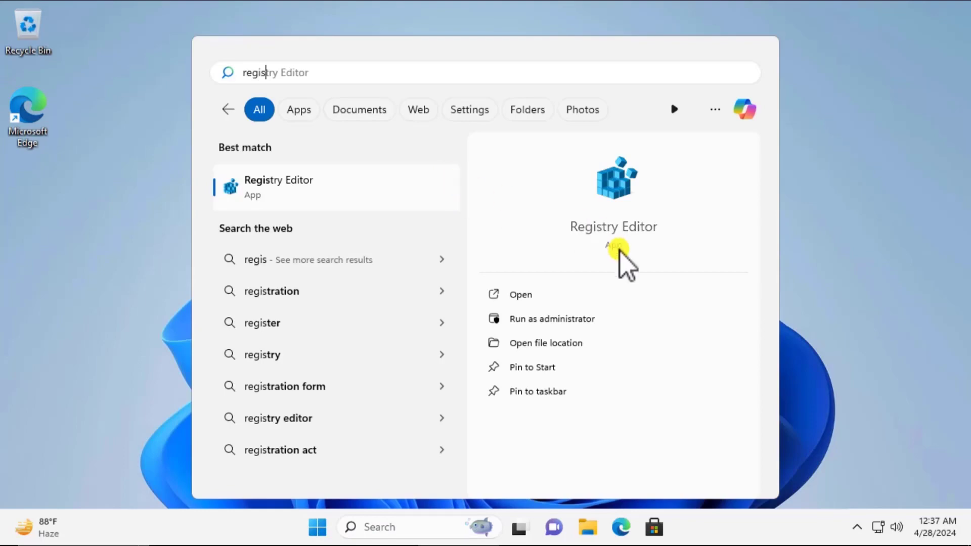
pyautogui.click(598, 325)
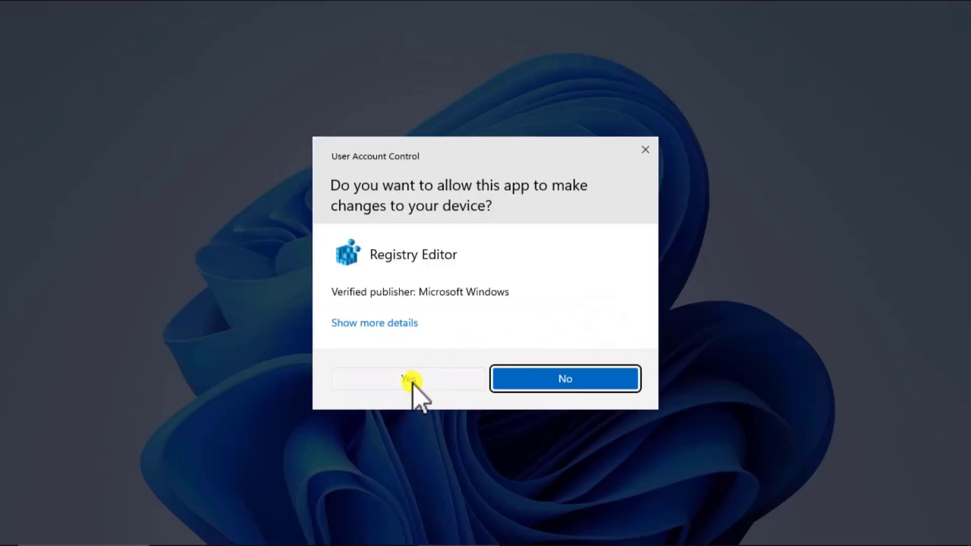
pyautogui.click(410, 380)
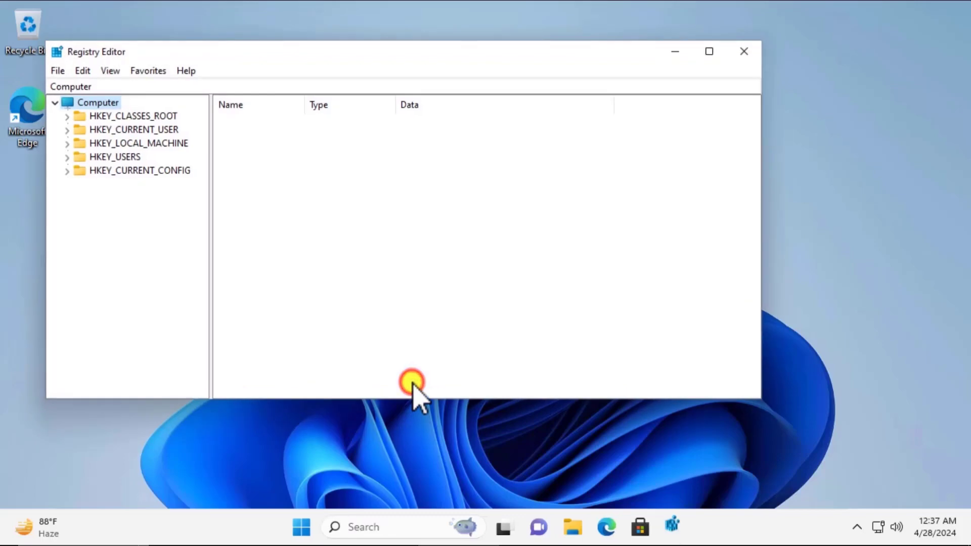
# - Set up a File > Export to Desktop with range All, then cancel
pyautogui.click(58, 72)
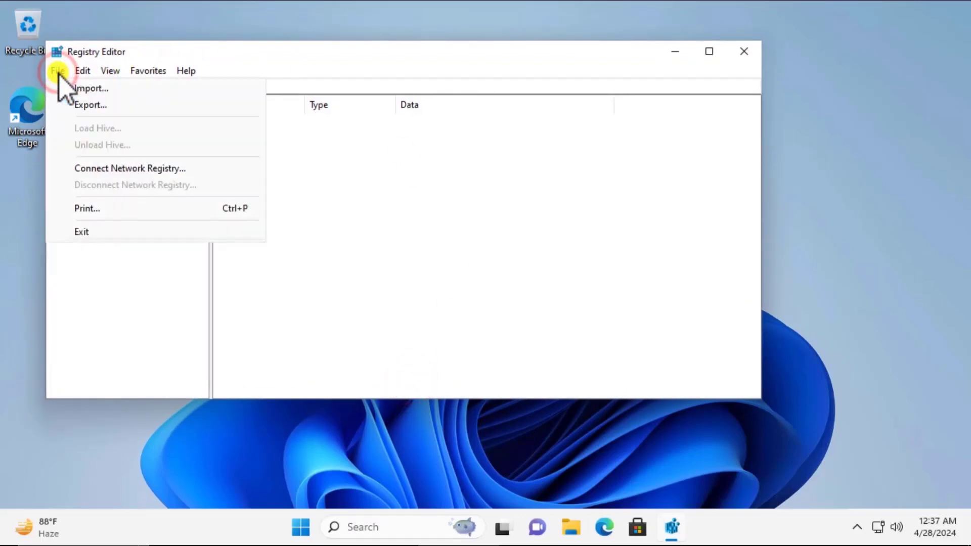
pyautogui.click(86, 104)
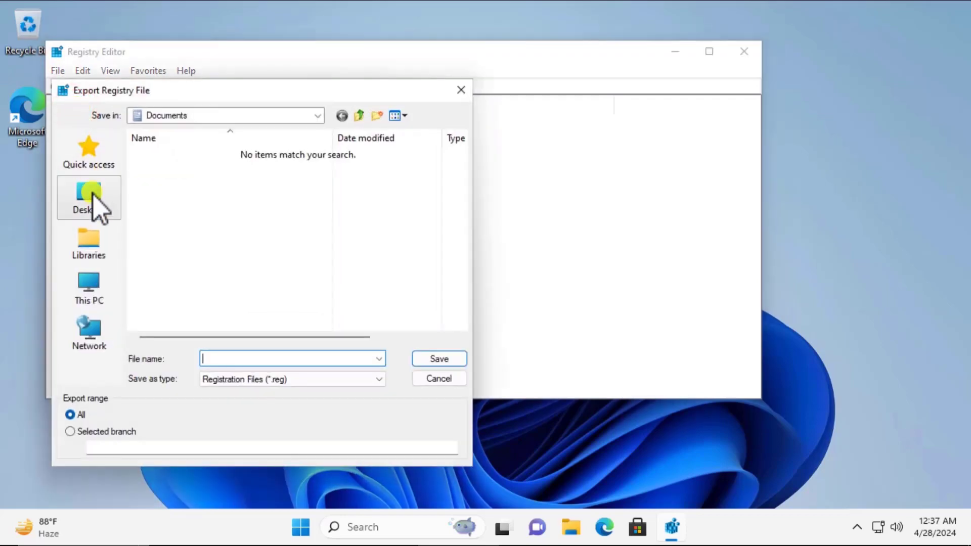
pyautogui.click(90, 197)
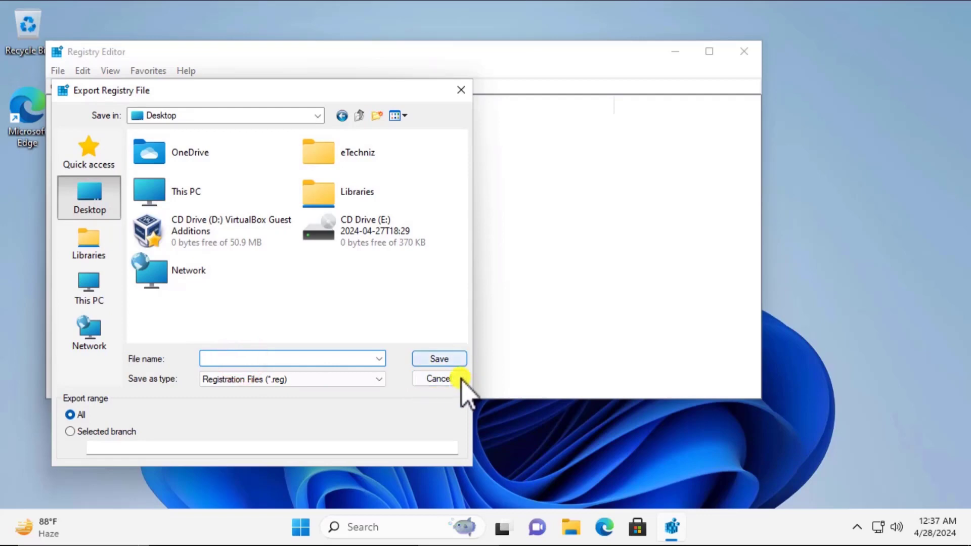
pyautogui.click(260, 379)
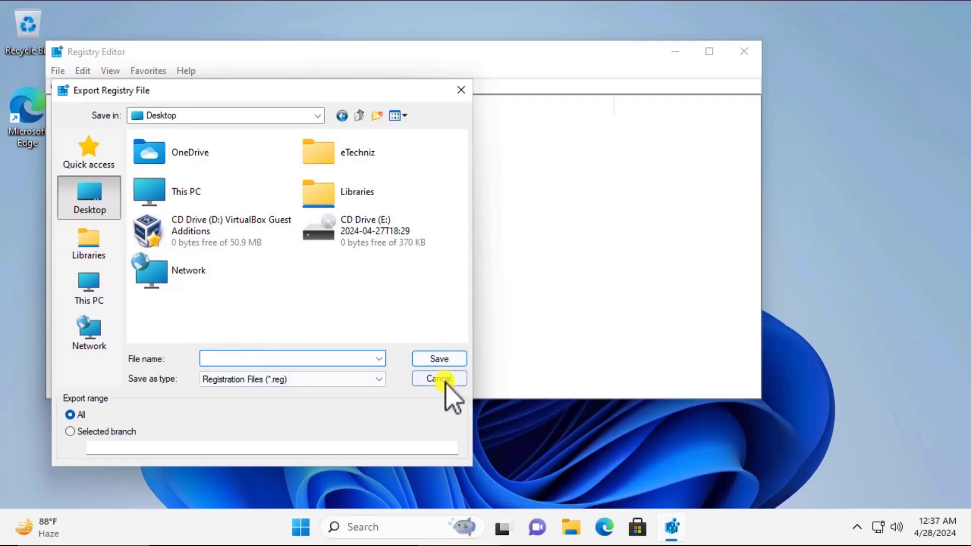
pyautogui.click(439, 379)
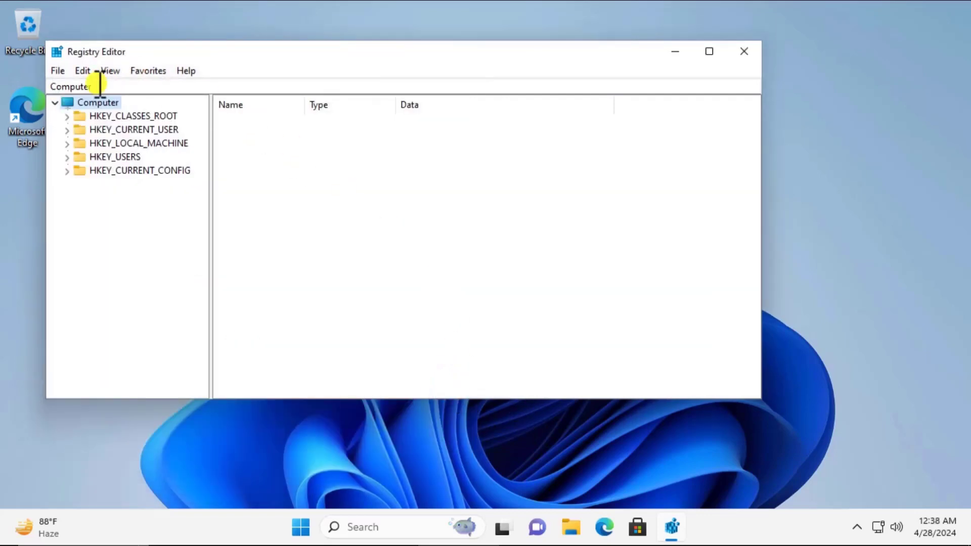
# - Expand HKEY_CURRENT_USER > Software > Microsoft down to the Windows key
pyautogui.click(116, 128)
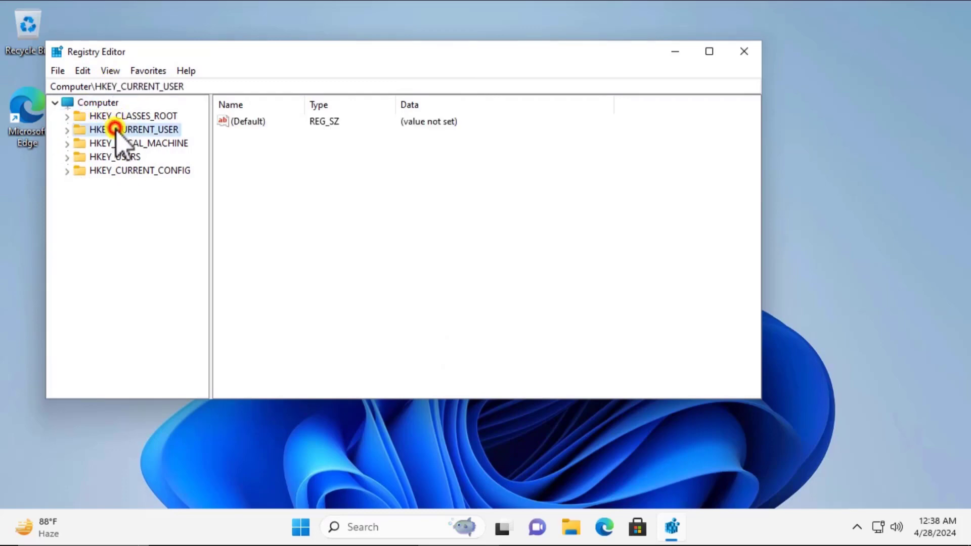
pyautogui.click(67, 130)
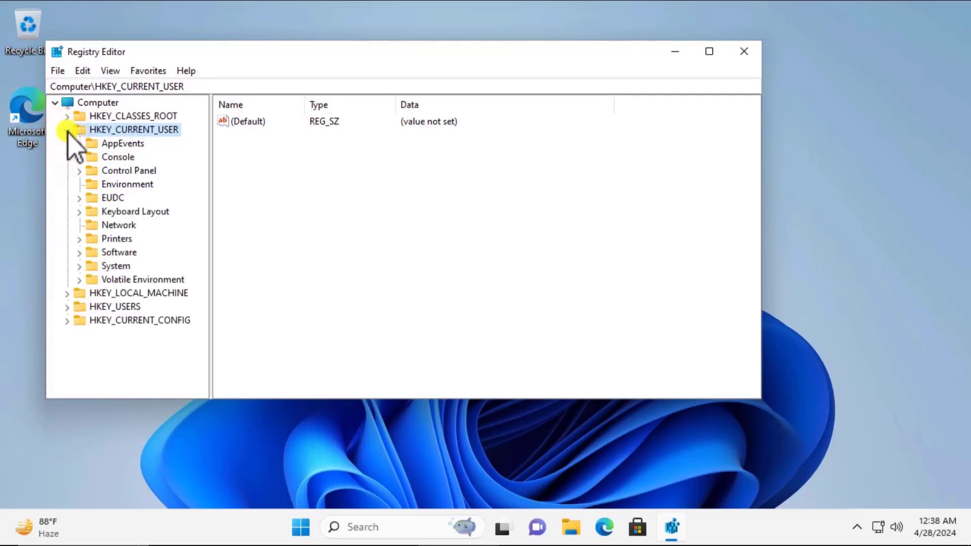
pyautogui.click(121, 252)
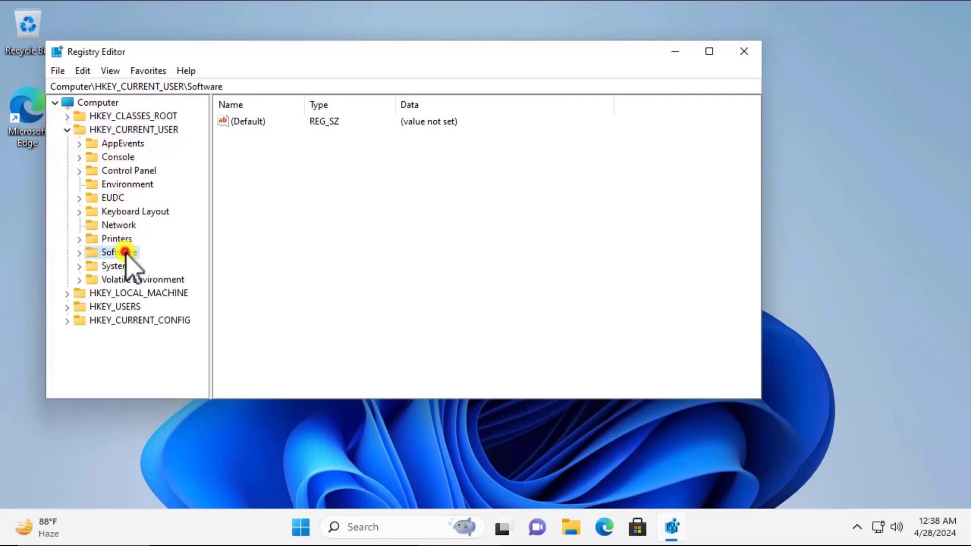
pyautogui.click(81, 253)
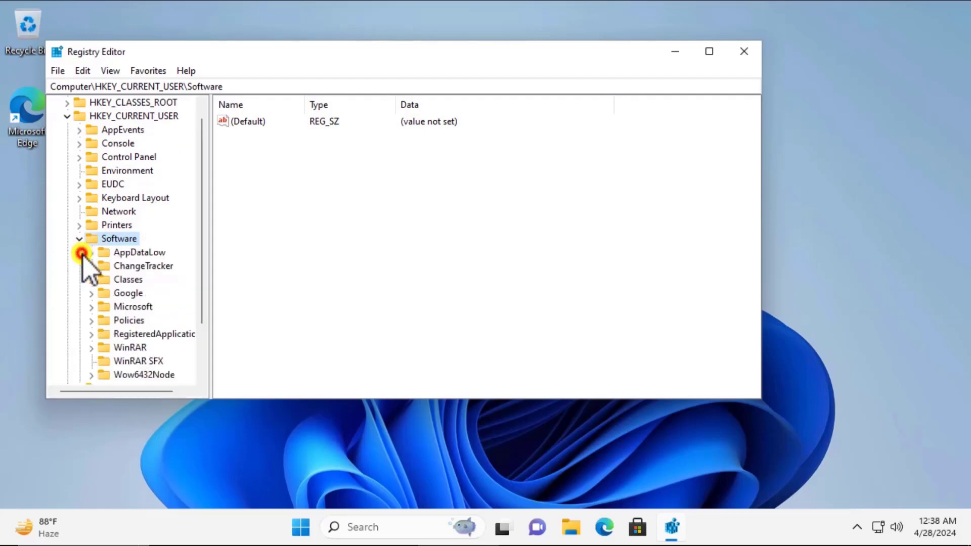
pyautogui.scroll(-2, 144, 276)
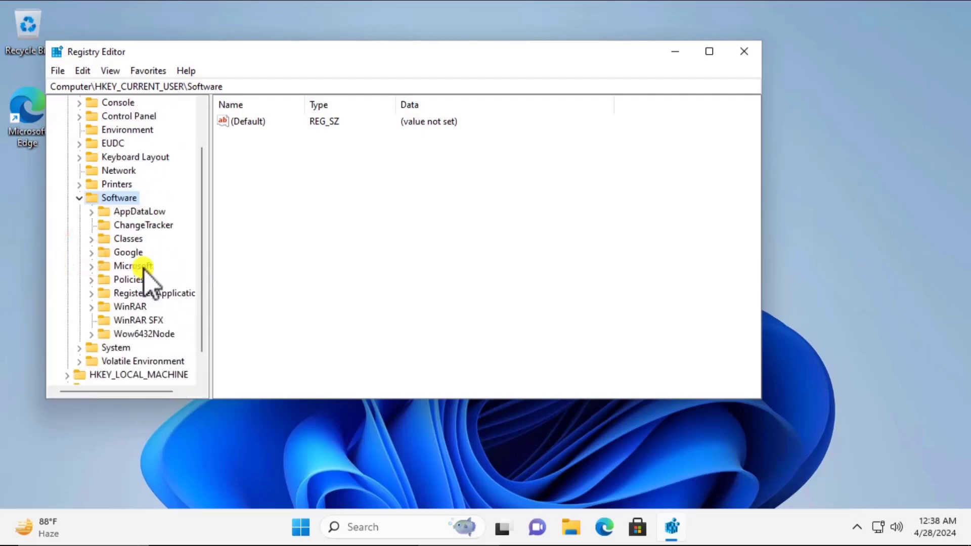
pyautogui.click(134, 238)
pyautogui.click(91, 240)
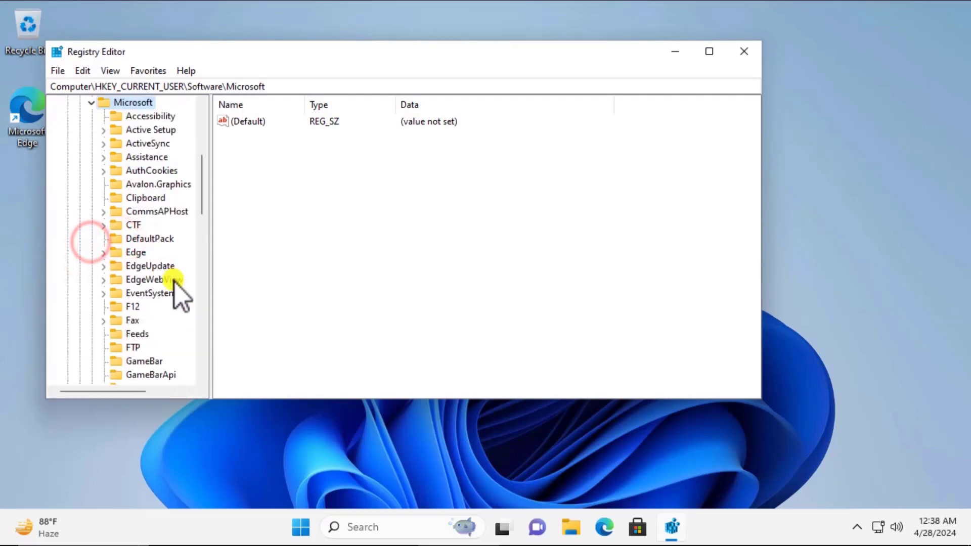
pyautogui.scroll(-8, 146, 279)
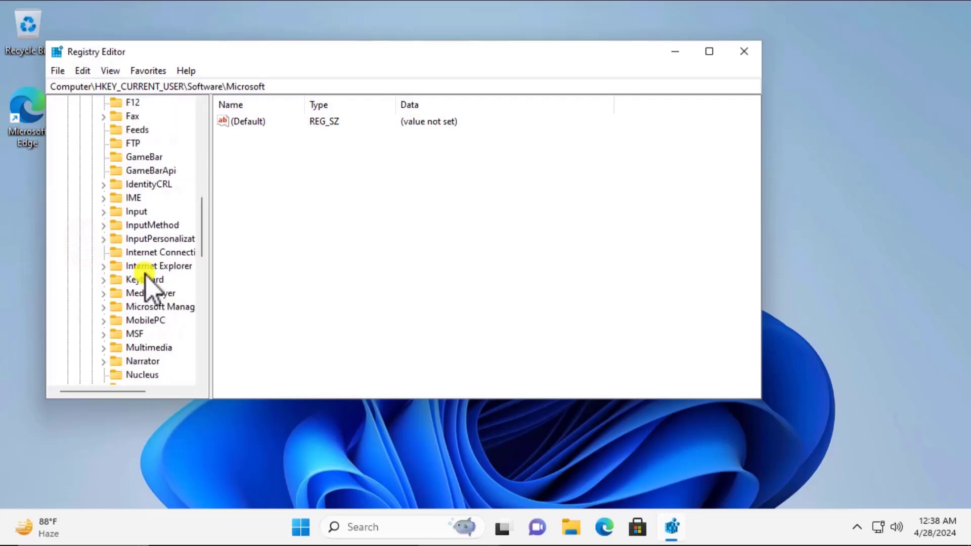
pyautogui.scroll(-2, 146, 276)
pyautogui.click(145, 267)
pyautogui.press('w')
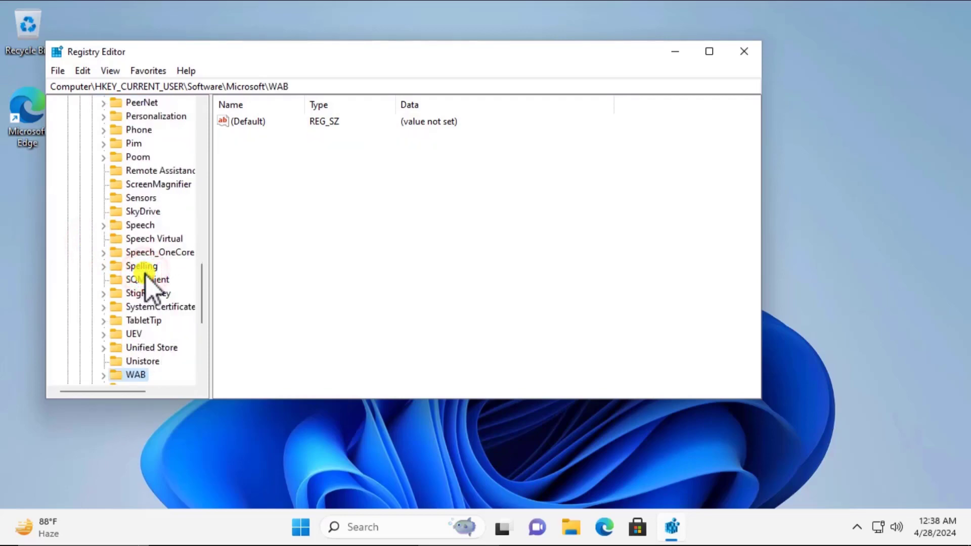
pyautogui.scroll(-3, 146, 285)
# - Expand Windows > CurrentVersion, widen the key tree pane, and select Policies
pyautogui.click(104, 294)
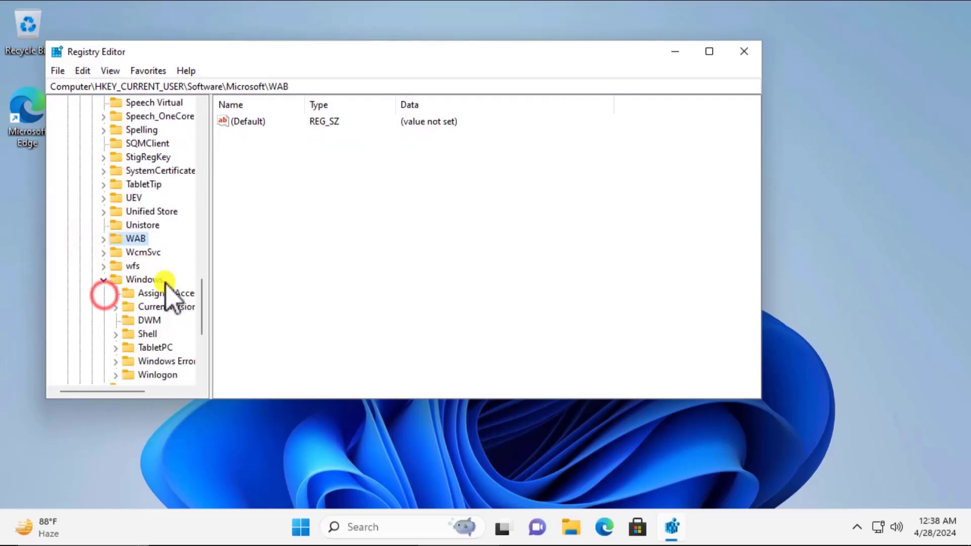
pyautogui.scroll(-1, 159, 303)
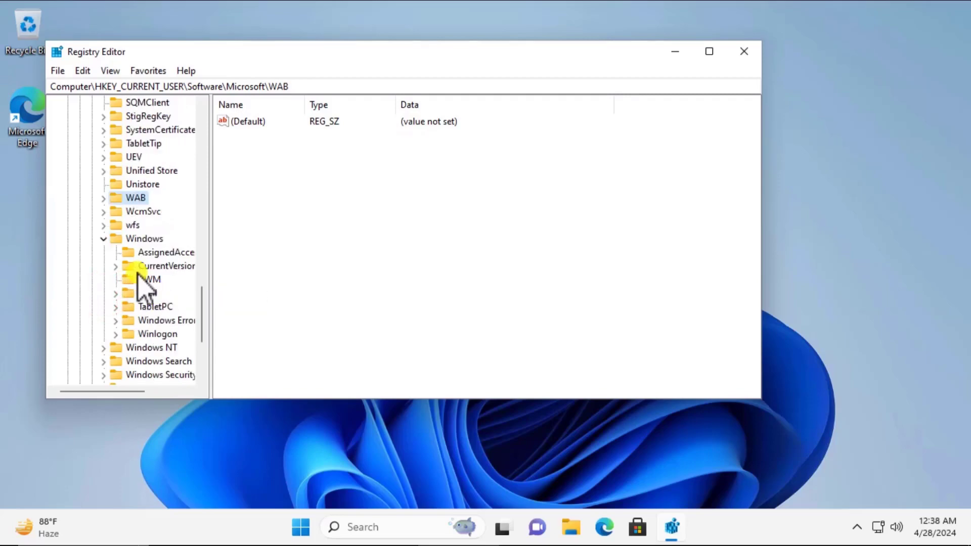
pyautogui.click(116, 267)
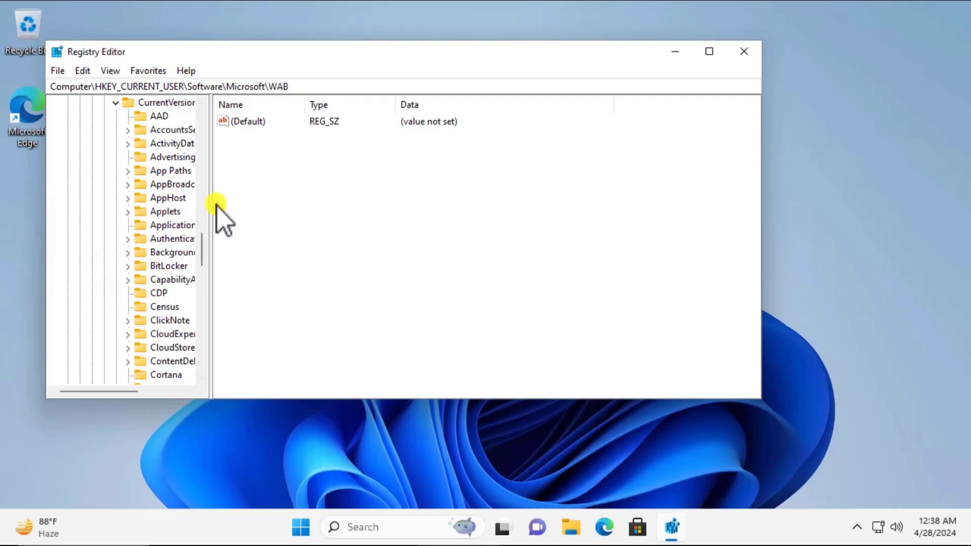
pyautogui.moveTo(212, 205); pyautogui.dragTo(273, 205)
pyautogui.click(197, 226)
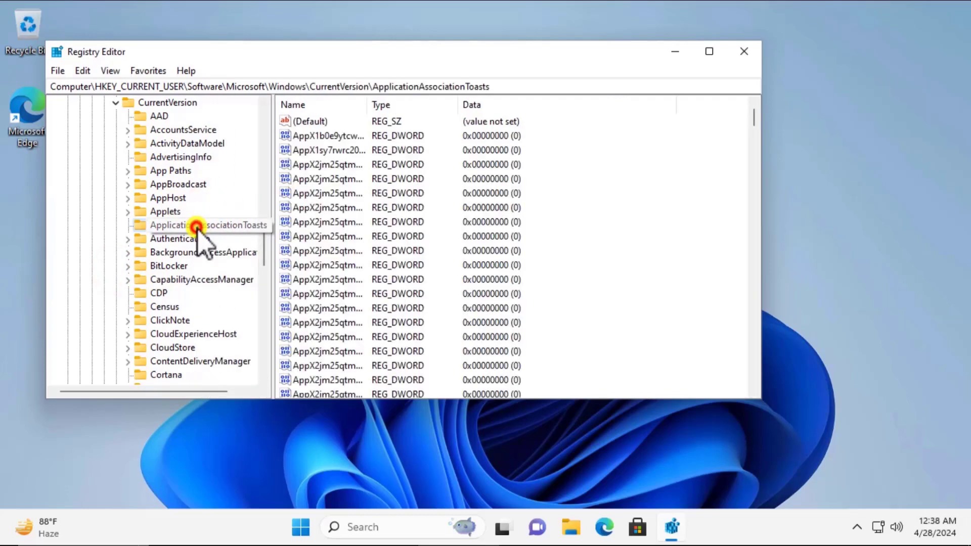
pyautogui.press('p')
pyautogui.press('o')
pyautogui.scroll(-3, 202, 241)
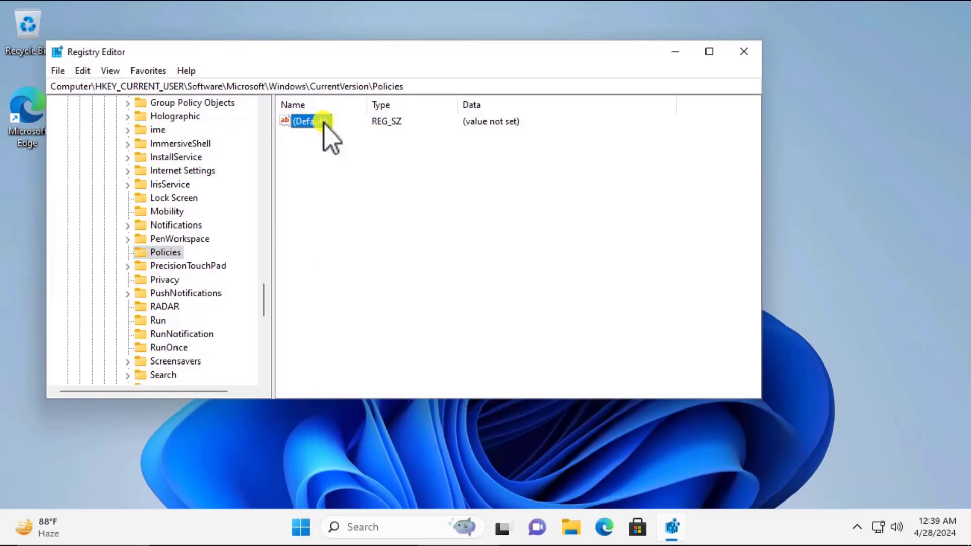
# - Open the Policies (Default) value for editing, cancel without changes, and close Registry Editor
pyautogui.rightClick(324, 123)
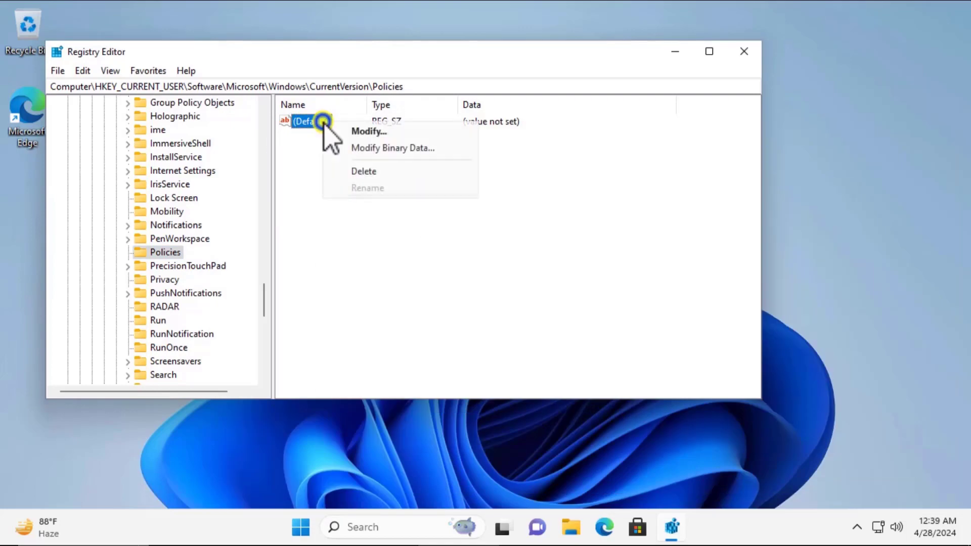
pyautogui.click(383, 131)
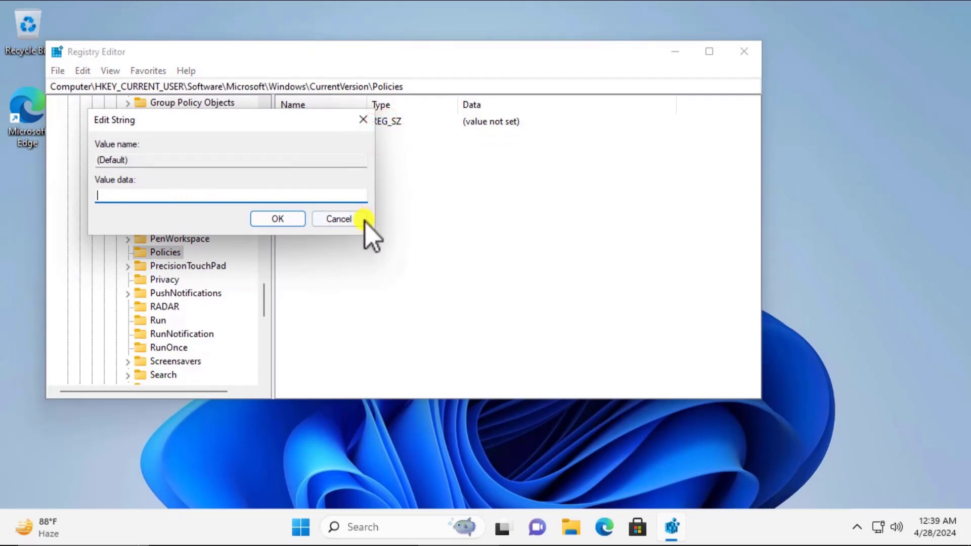
pyautogui.click(347, 220)
pyautogui.click(738, 51)
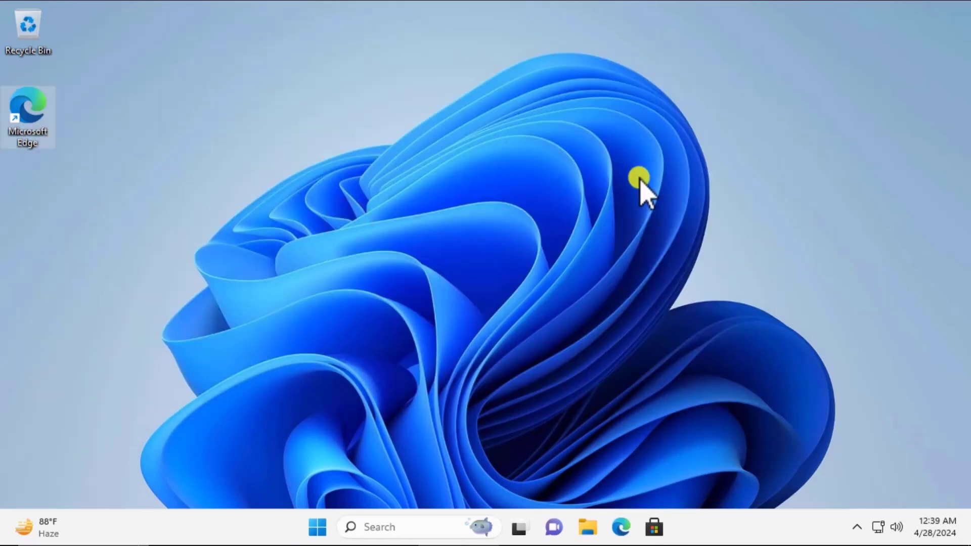